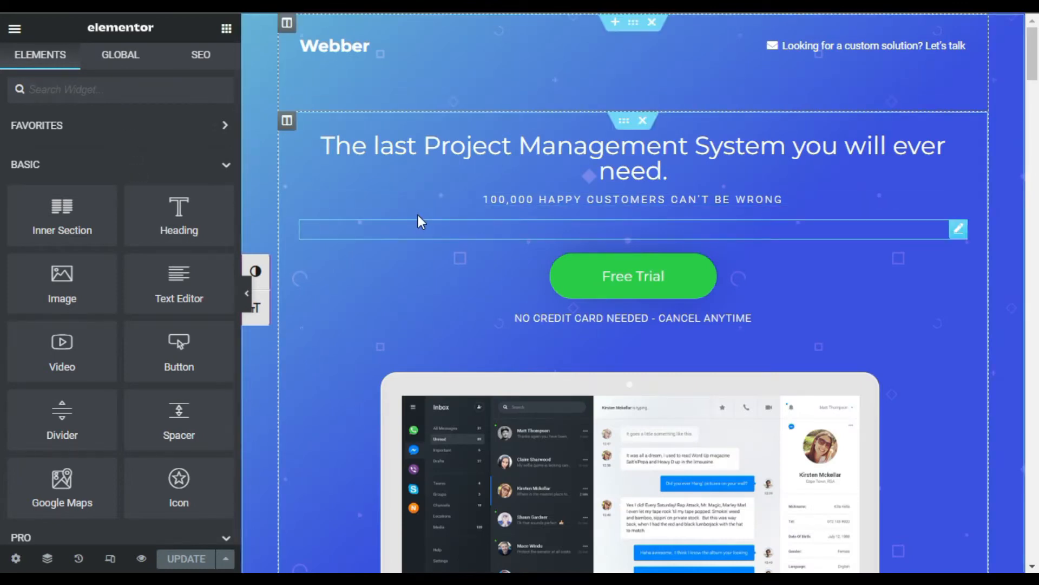
Find the Social Icons widget and place it below the "No credit card needed - cancel anytime" line in the hero section.
scroll(465, 253, "down", 2)
left_click(76, 94)
type("social")
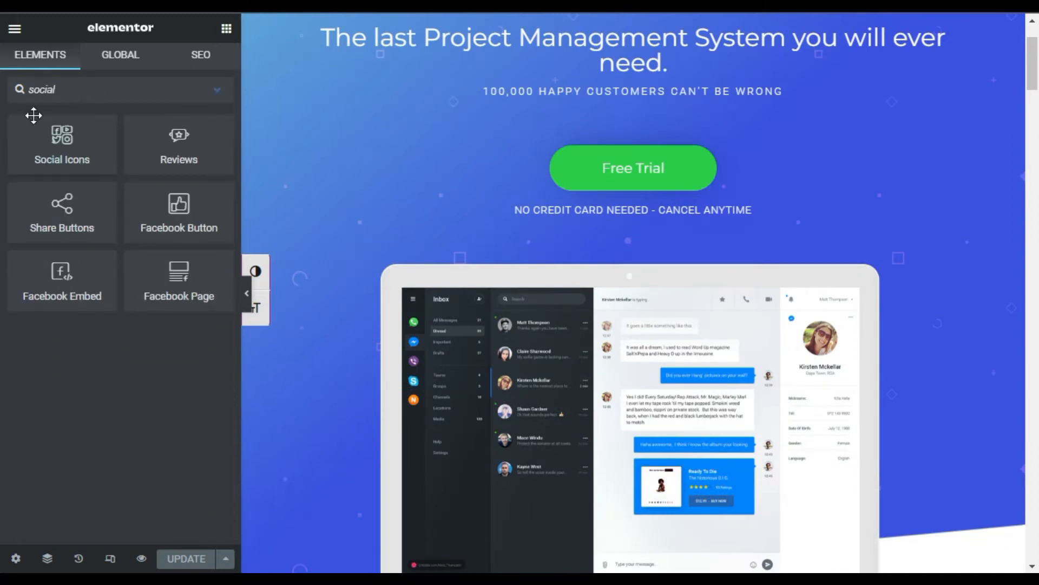
left_click_drag(33, 116, 654, 229)
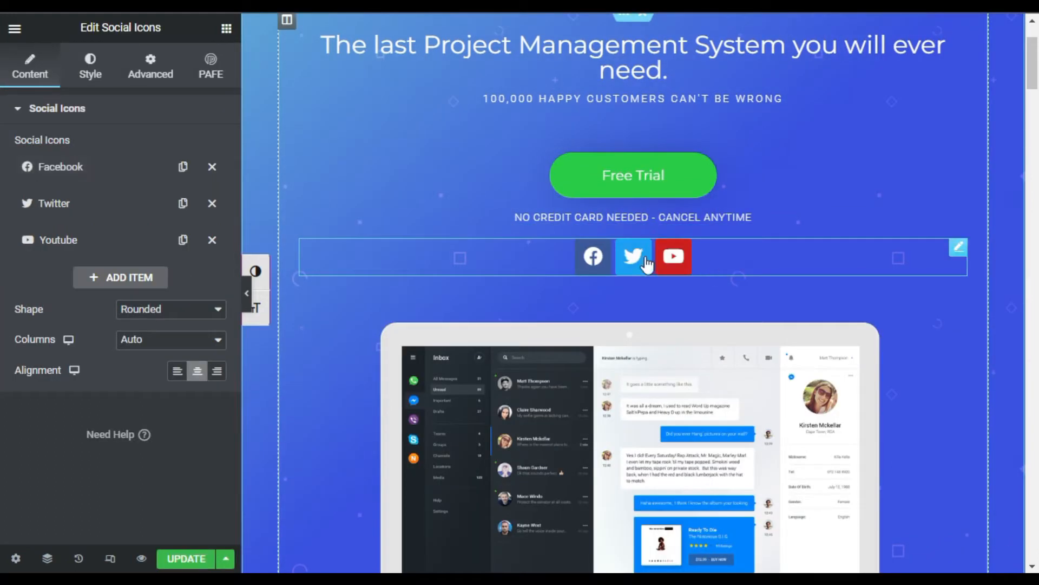
Add a fourth item to the social icons and change its icon to Tumblr from the icon library.
left_click(121, 278)
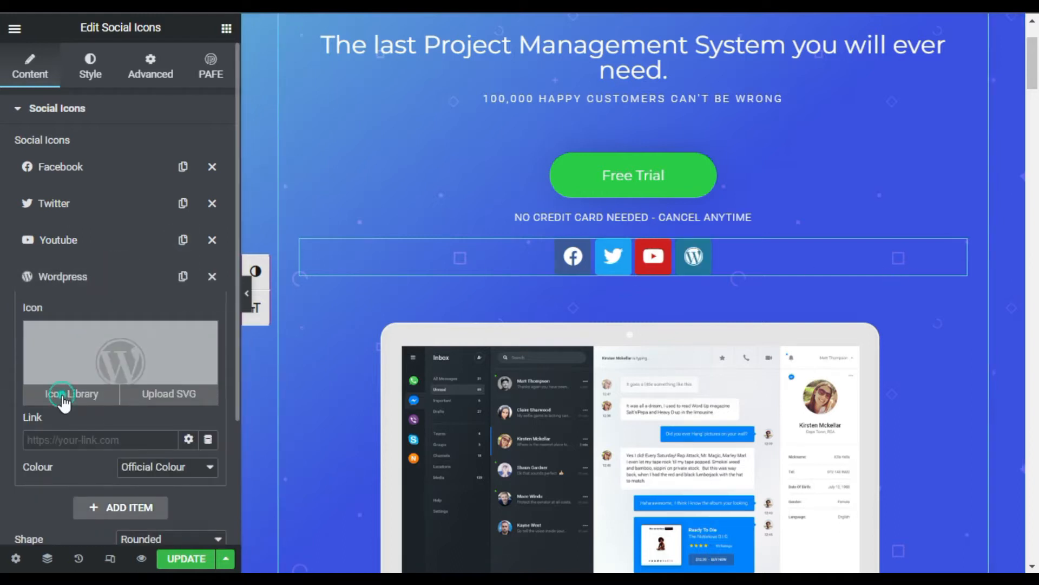
left_click(63, 394)
left_click(490, 320)
left_click(837, 553)
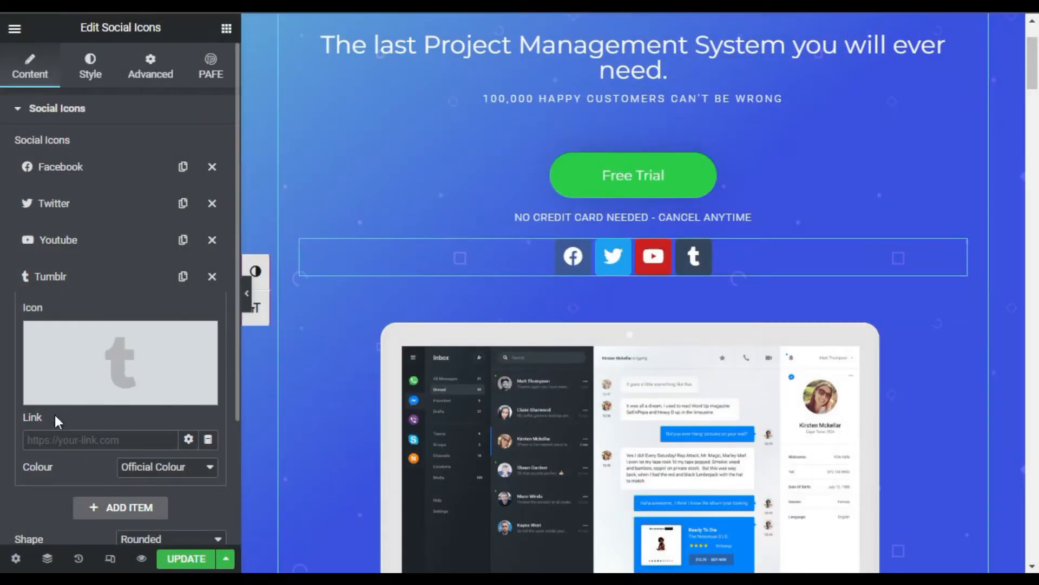
left_click(102, 265)
Give the social icons widget a custom width of 50 px so the icons stack vertically.
left_click(150, 68)
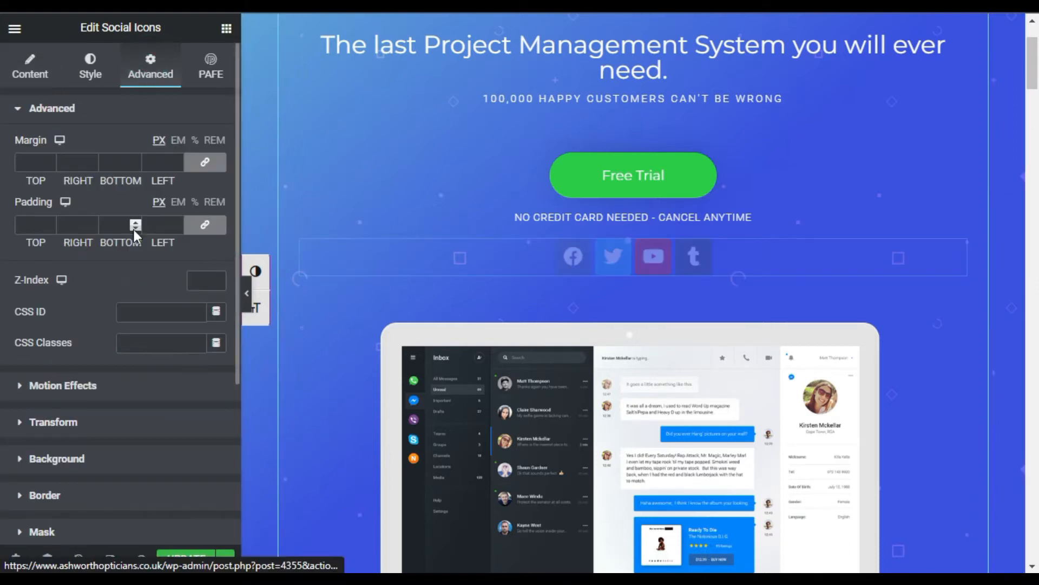
scroll(135, 233, "down", 4)
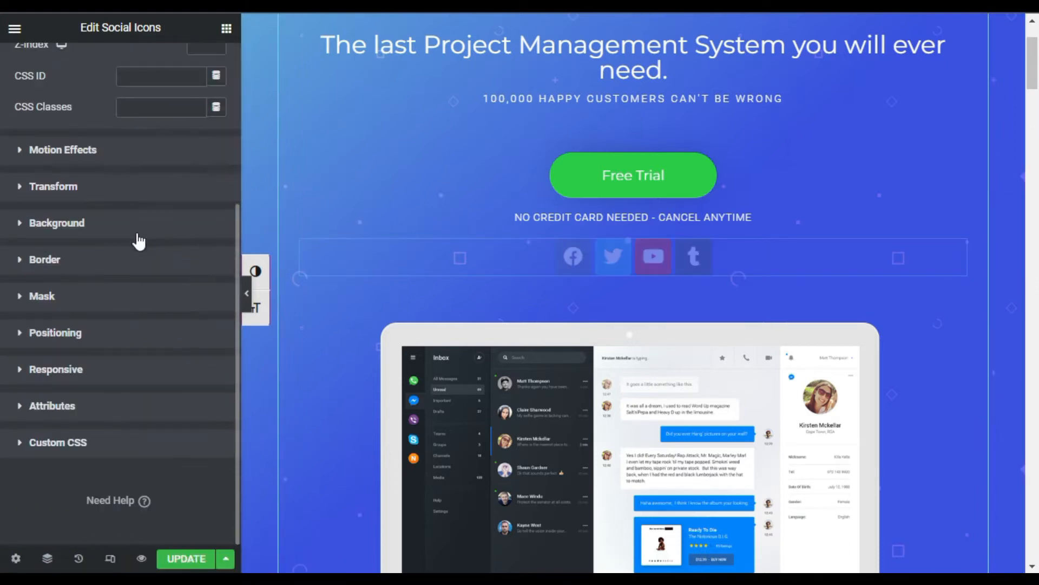
left_click(121, 341)
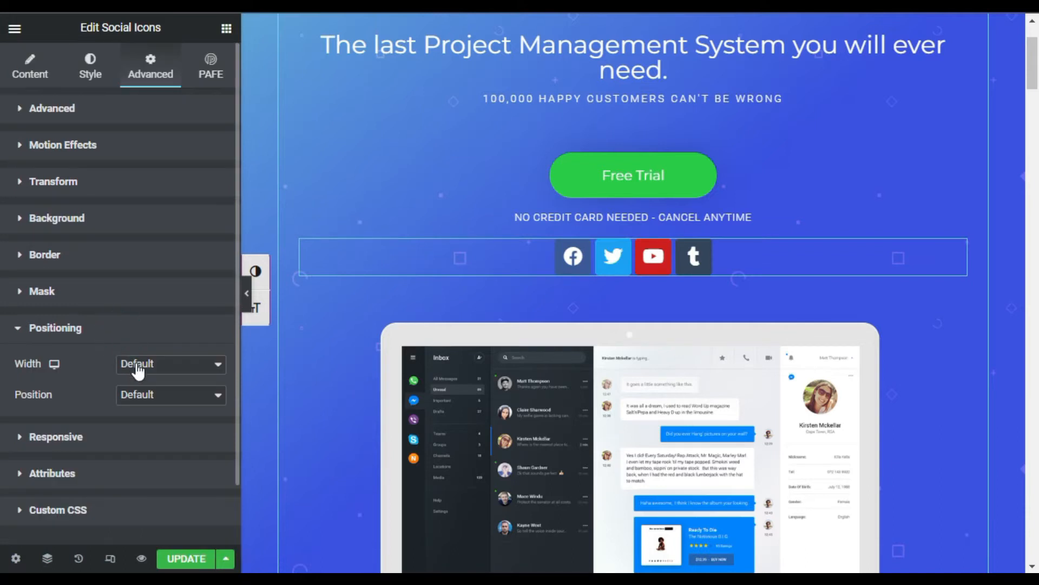
left_click(137, 367)
left_click(146, 426)
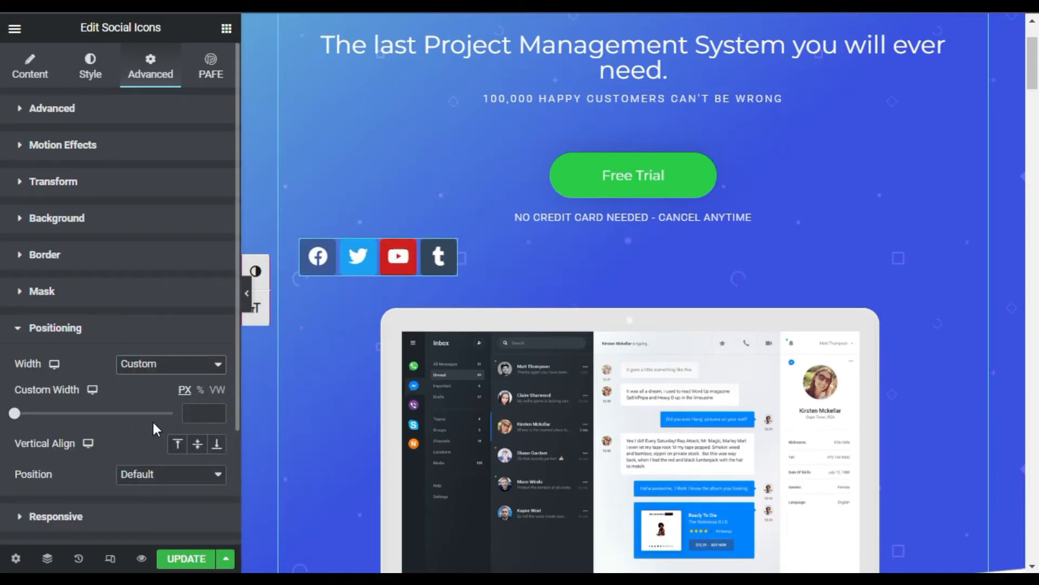
left_click(197, 413)
type("50")
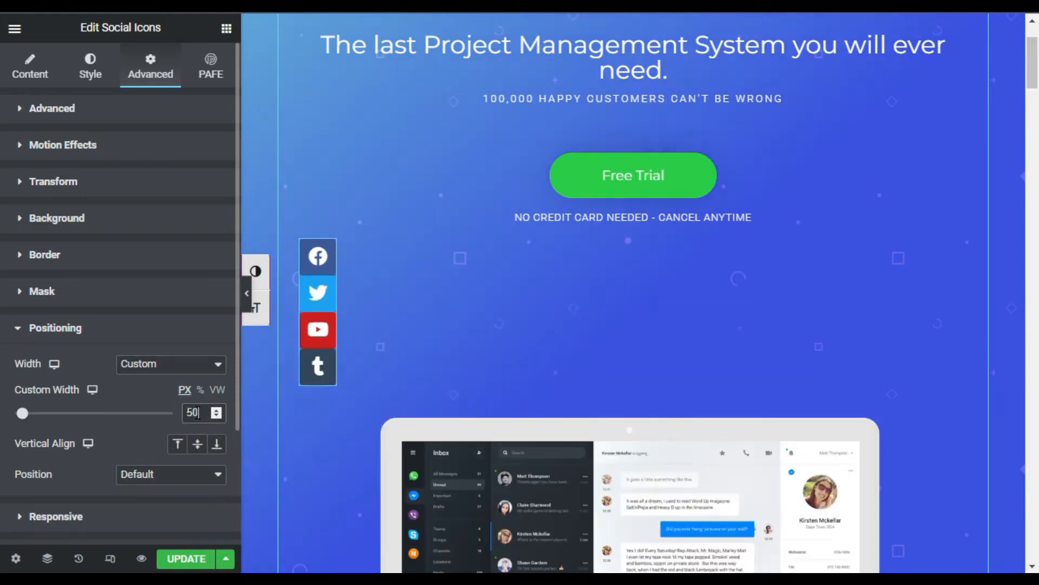
Set the widget's position to Fixed with its horizontal orientation on the right.
scroll(123, 267, "down", 2)
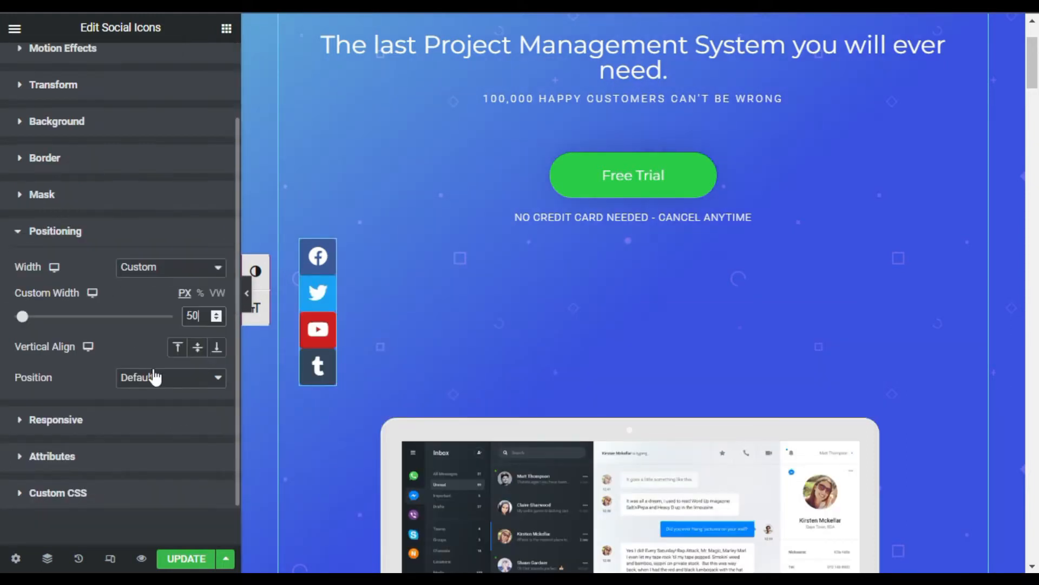
left_click(149, 382)
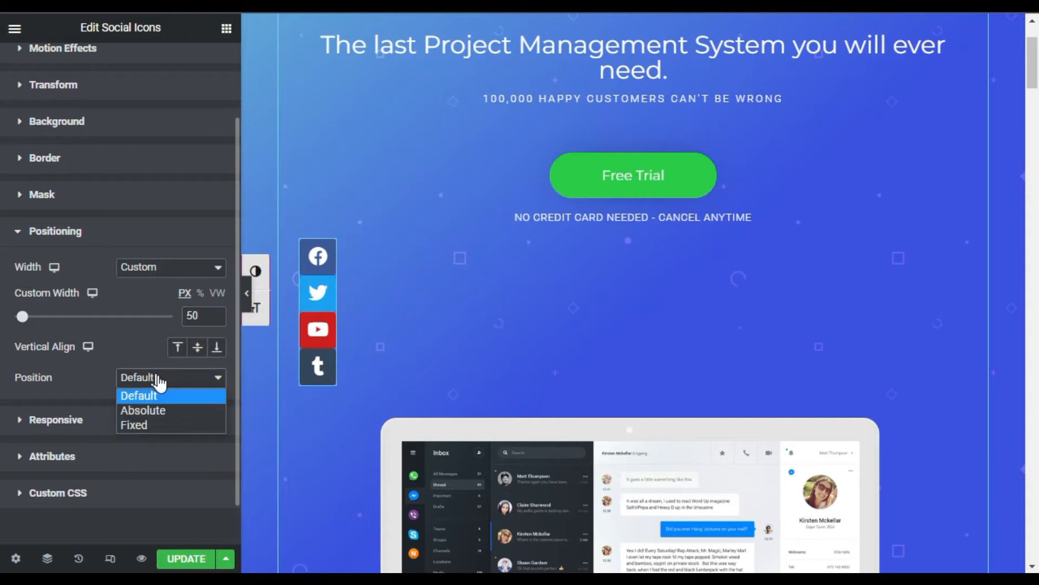
left_click(170, 427)
scroll(171, 410, "down", 4)
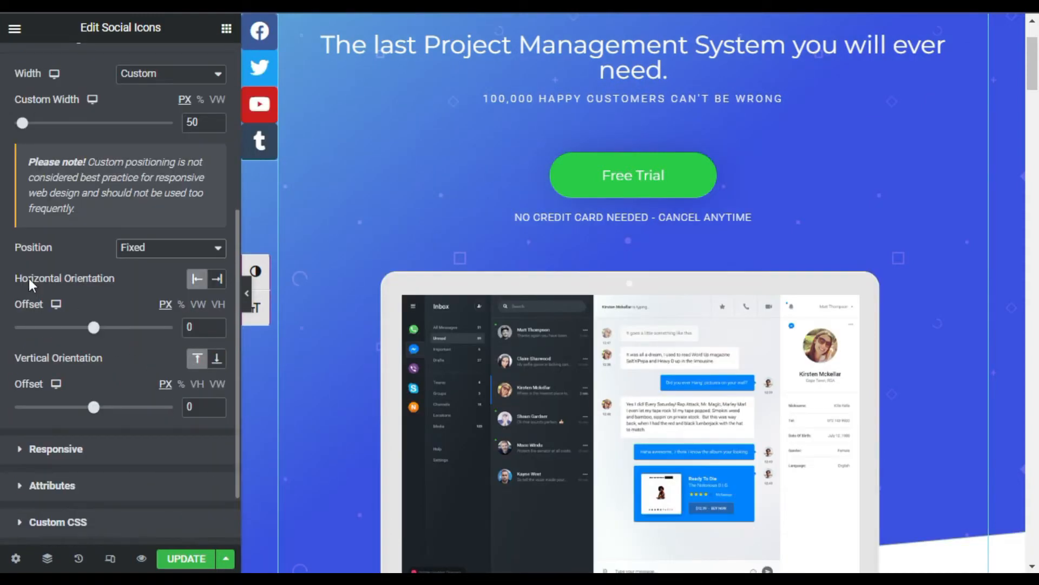
left_click(216, 280)
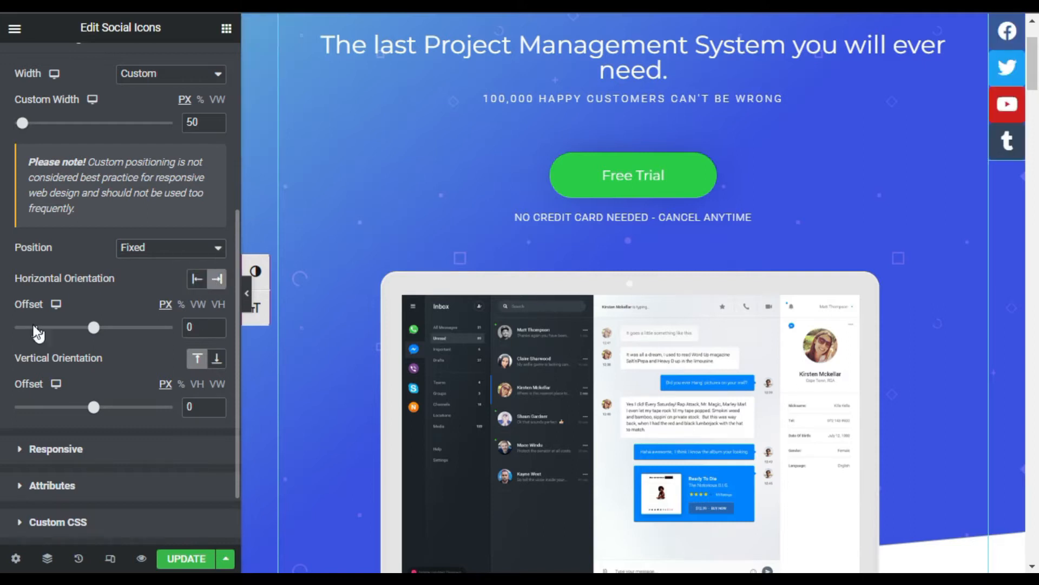
Set the widget's vertical offset to 40 percent from the top.
scroll(136, 341, "down", 2)
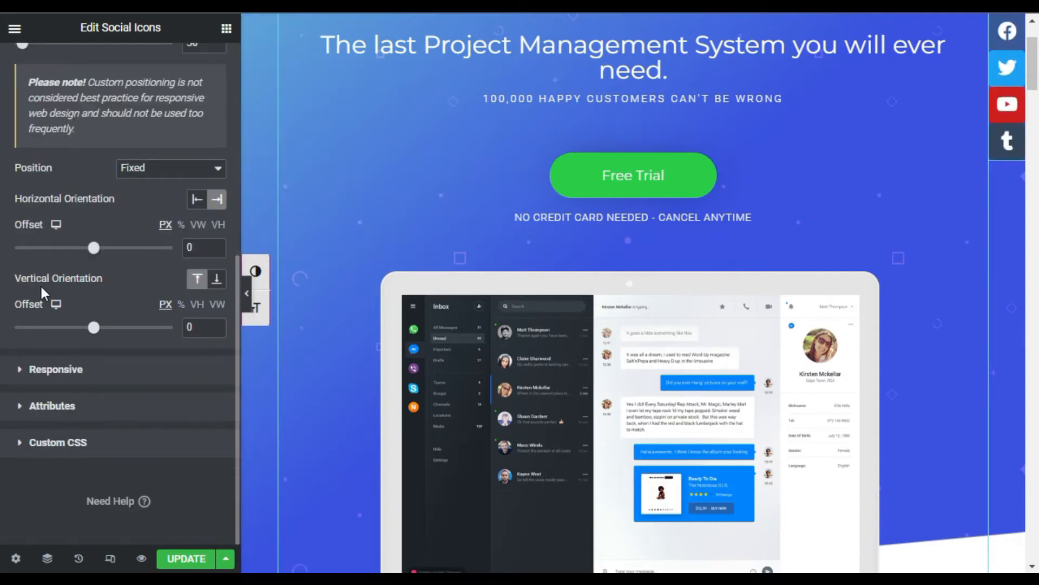
left_click(180, 309)
left_click(192, 327)
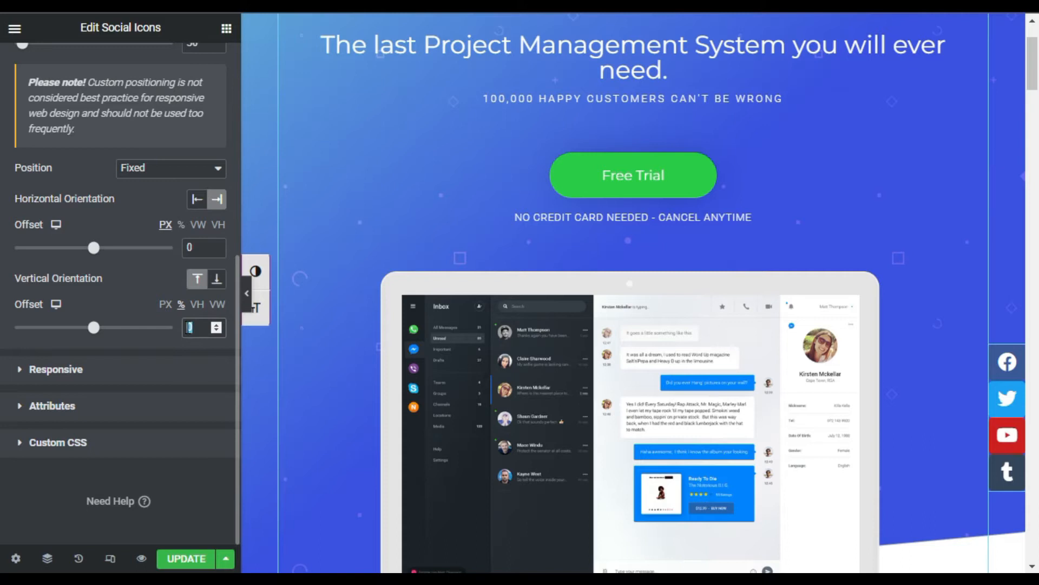
type("40")
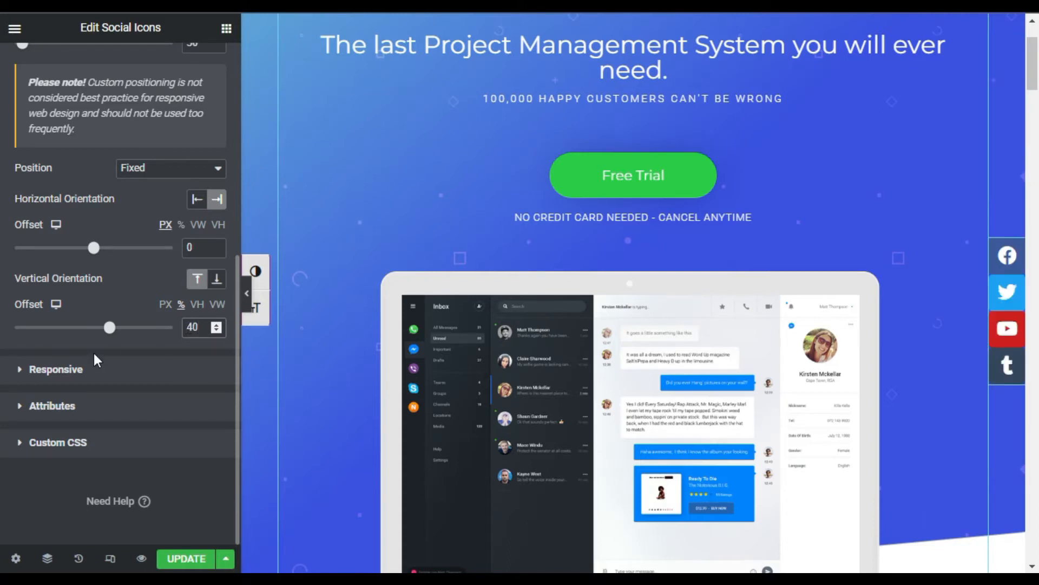
Give the social icons widget a classic background with the colour #466CDE.
scroll(93, 351, "up", 3)
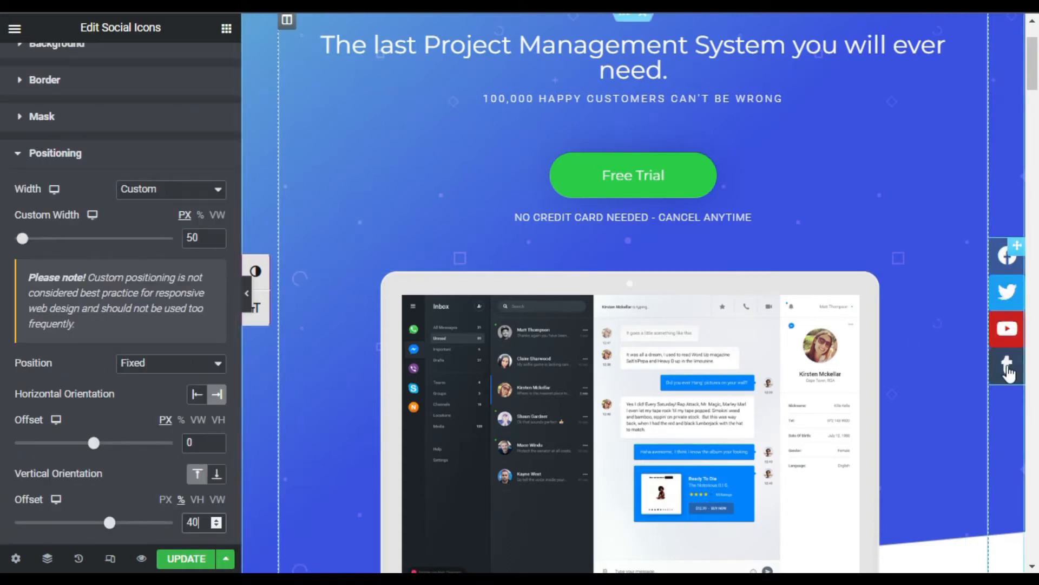
scroll(8, 229, "up", 2)
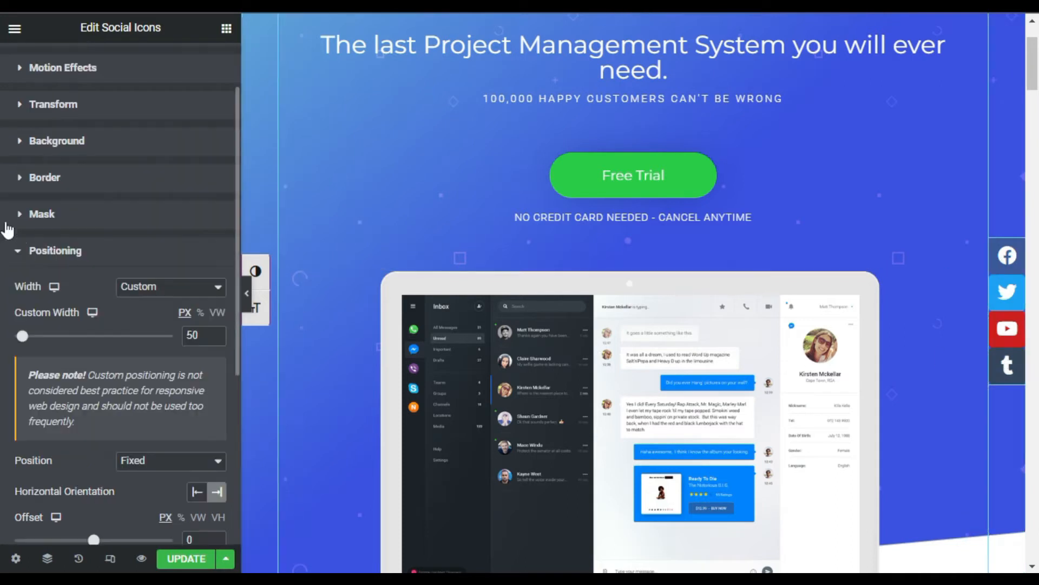
left_click(84, 144)
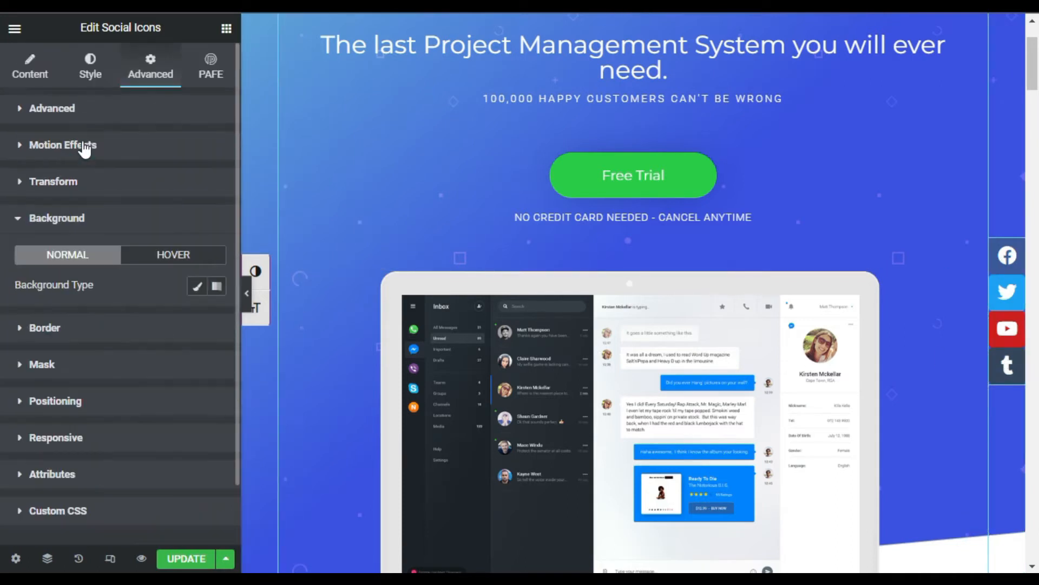
left_click(198, 288)
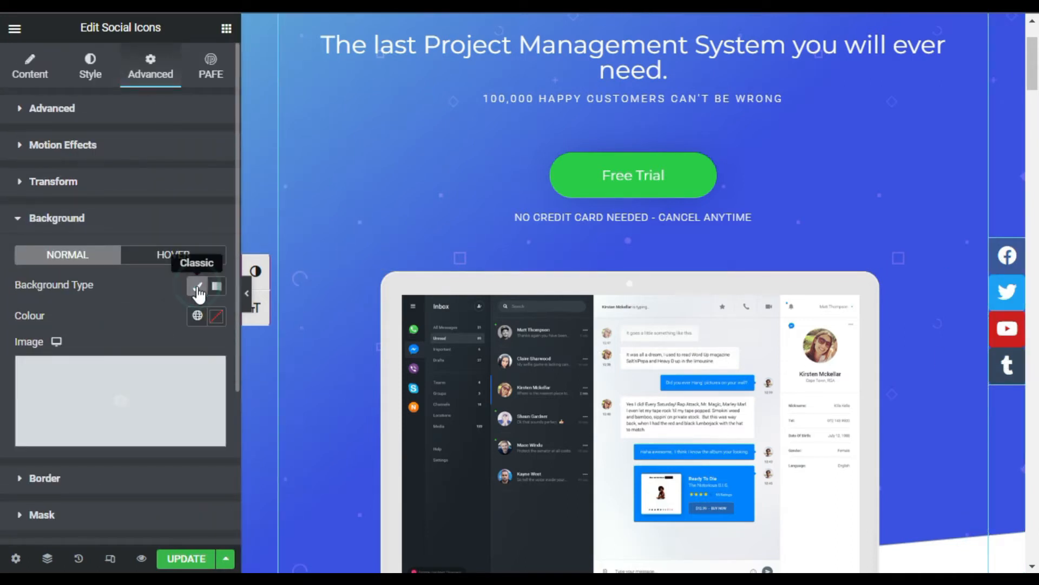
left_click(216, 316)
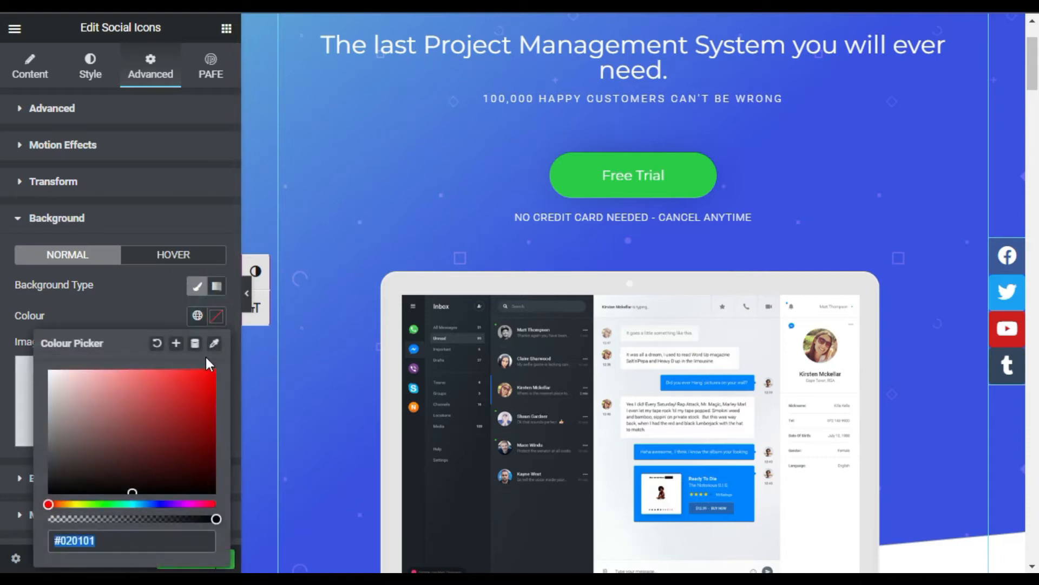
type("466CDE")
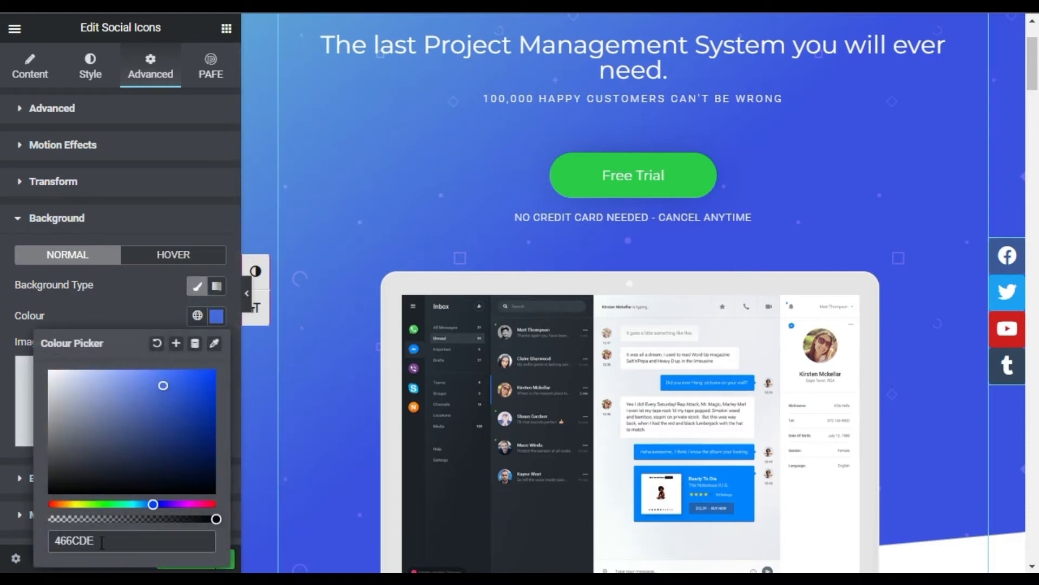
left_click(56, 541)
left_click(141, 309)
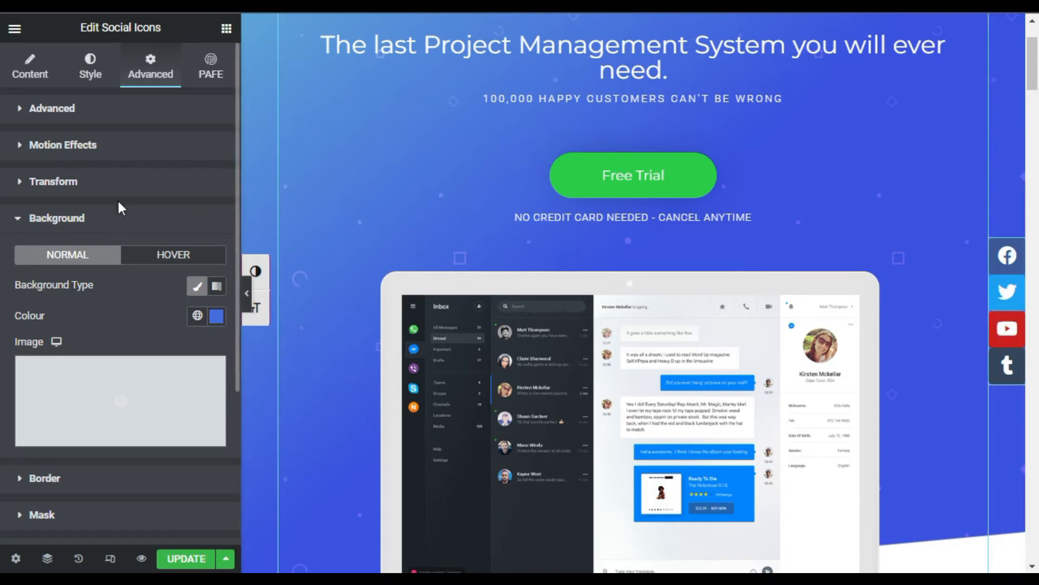
Switch the icon colour to Custom and make the primary colour fully transparent.
left_click(90, 70)
left_click(155, 148)
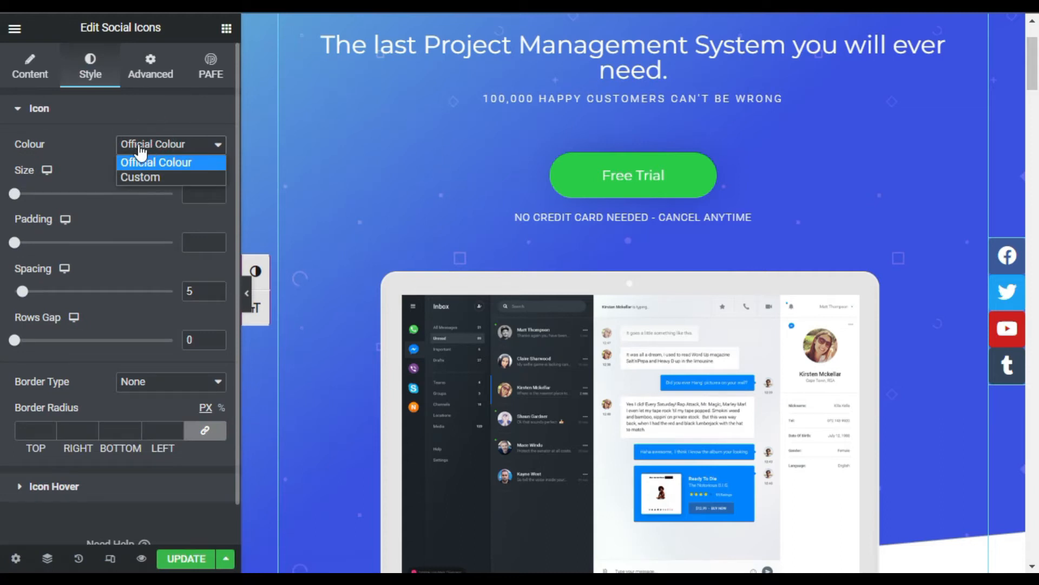
left_click(153, 176)
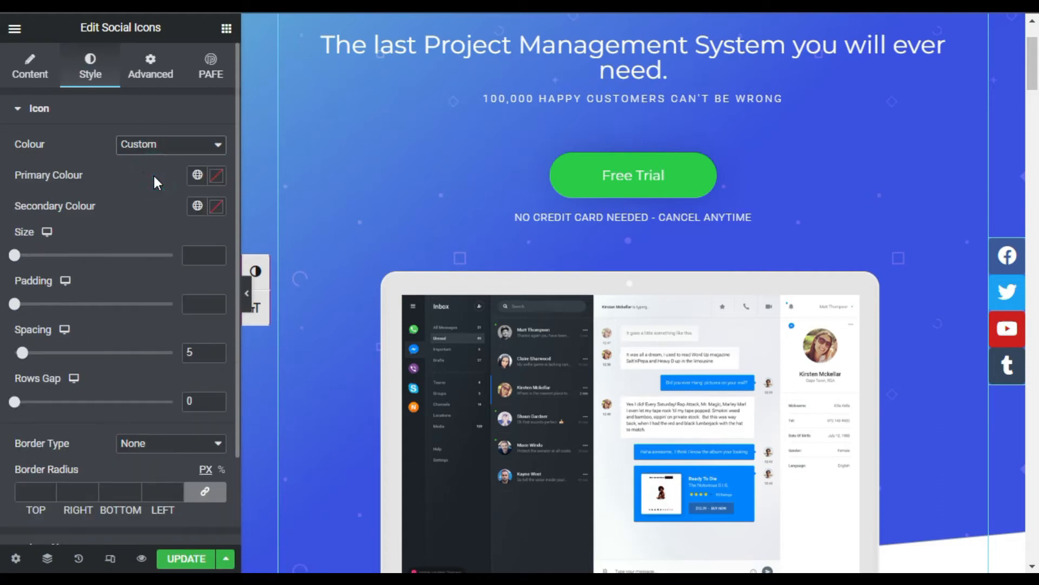
left_click(214, 176)
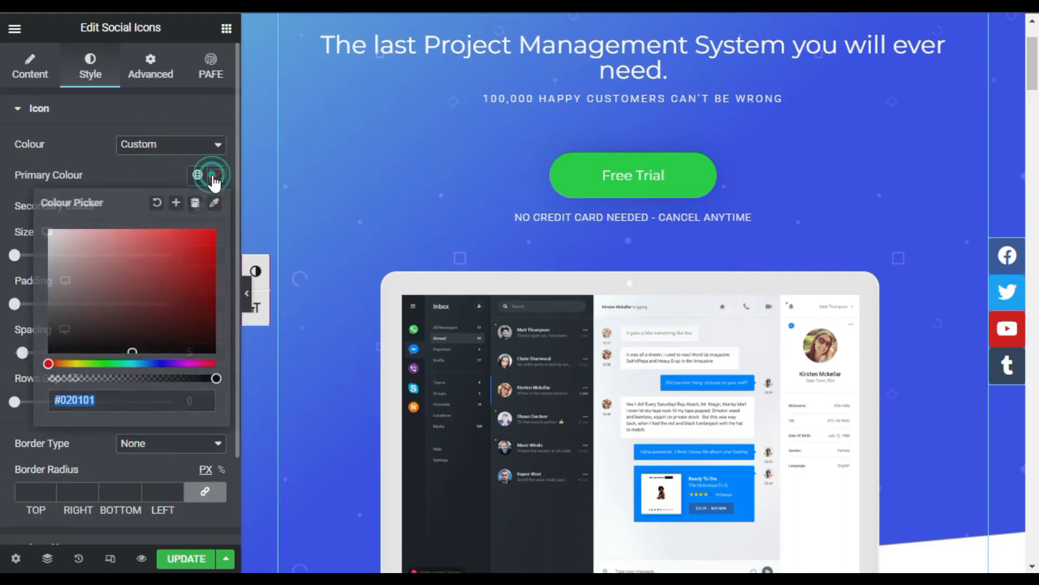
left_click_drag(216, 379, 40, 384)
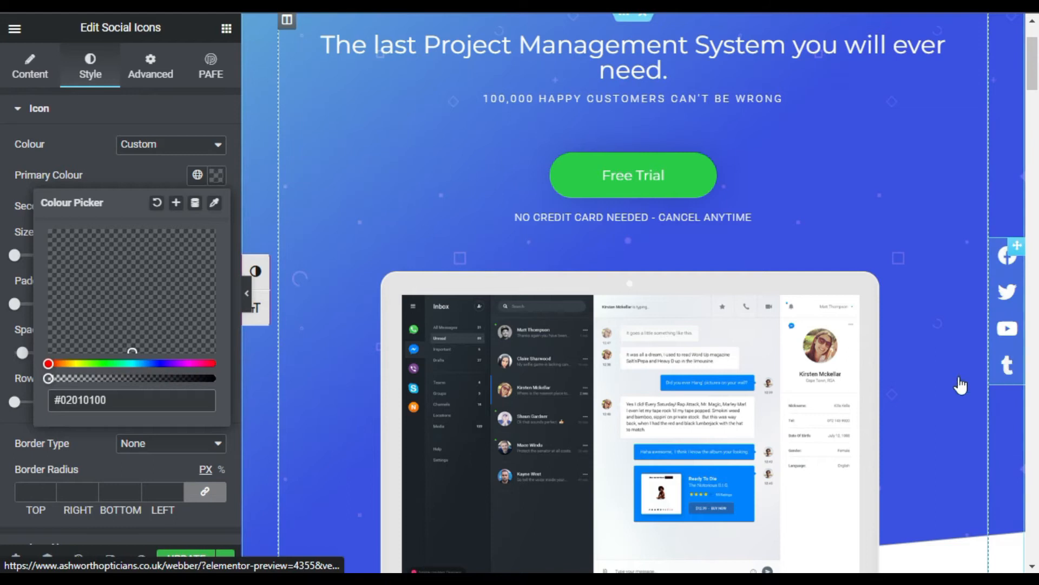
left_click(115, 164)
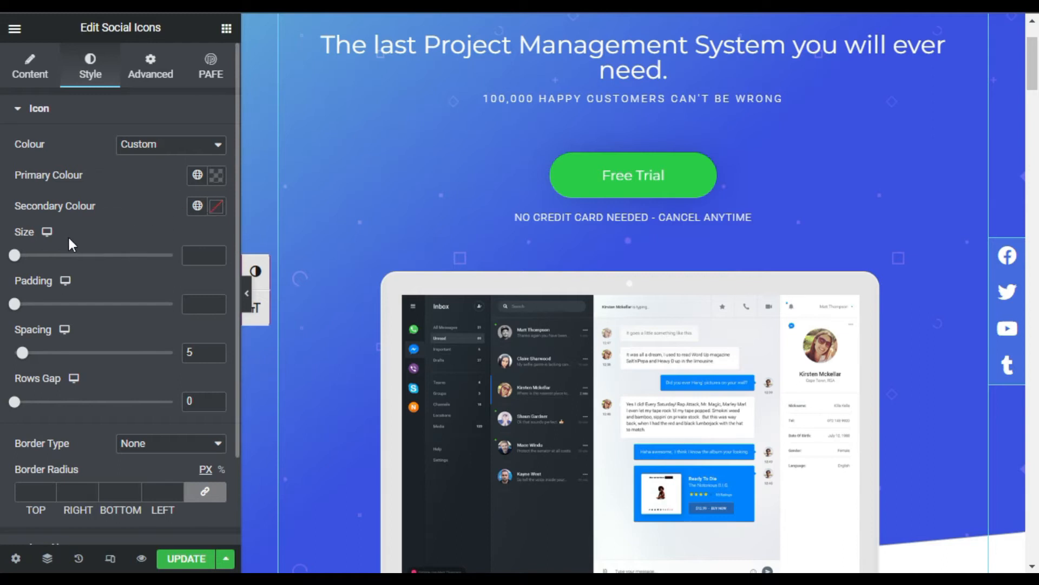
Set the icon size to 20, the icon padding to 0.5 and the rows gap to 8.
scroll(69, 236, "down", 2)
left_click(192, 156)
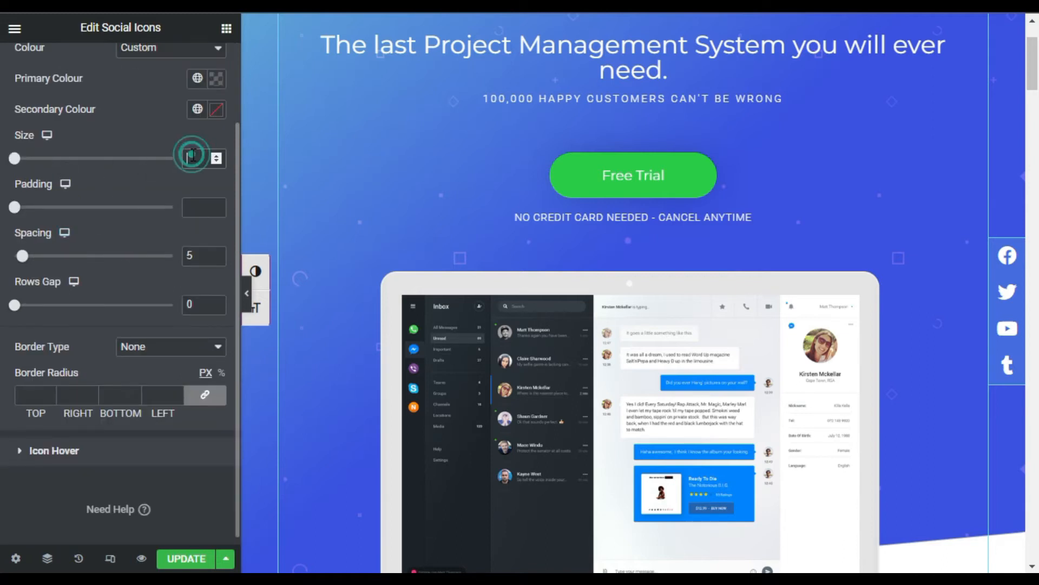
type("20")
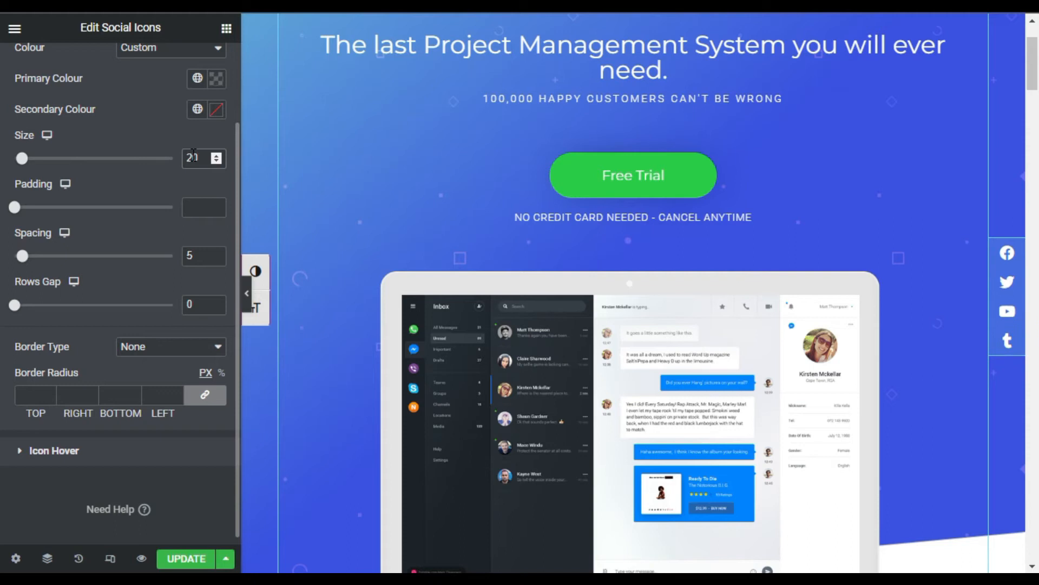
left_click(204, 207)
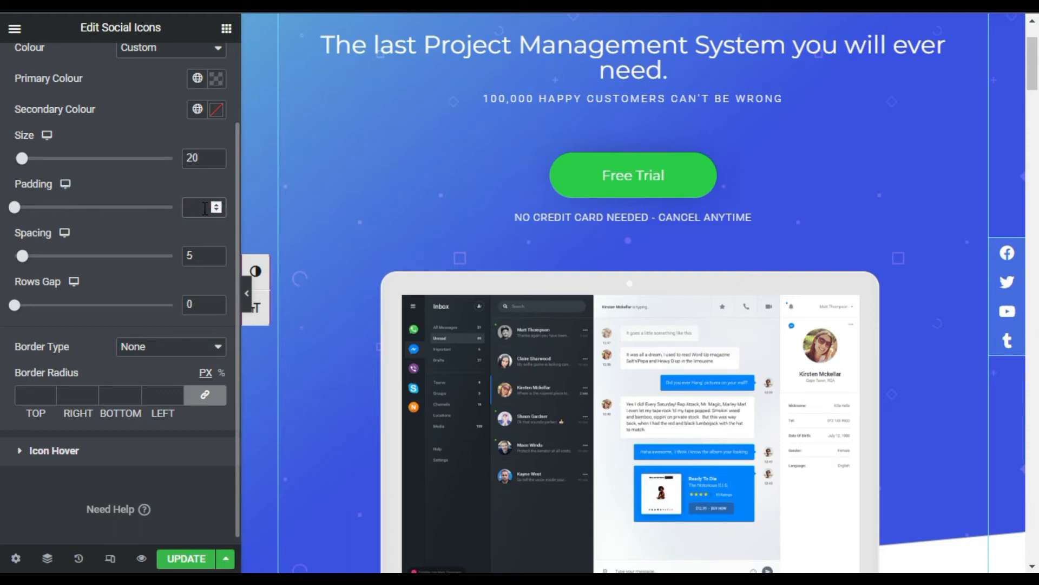
type("0.5")
double_click(190, 305)
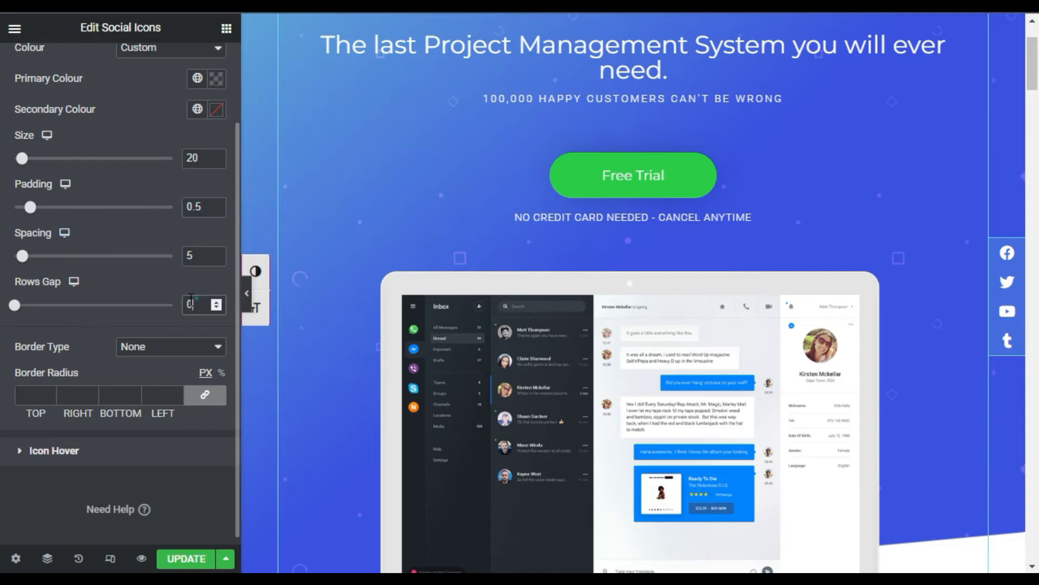
type("8")
scroll(142, 163, "up", 2)
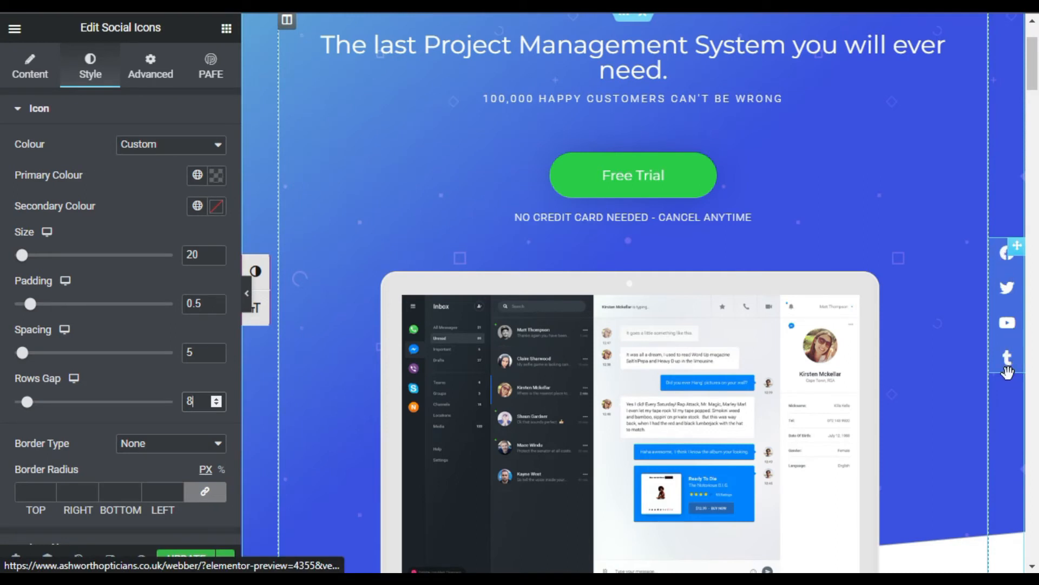
Unlink the widget's padding values and set the top padding to 10 px.
left_click(156, 71)
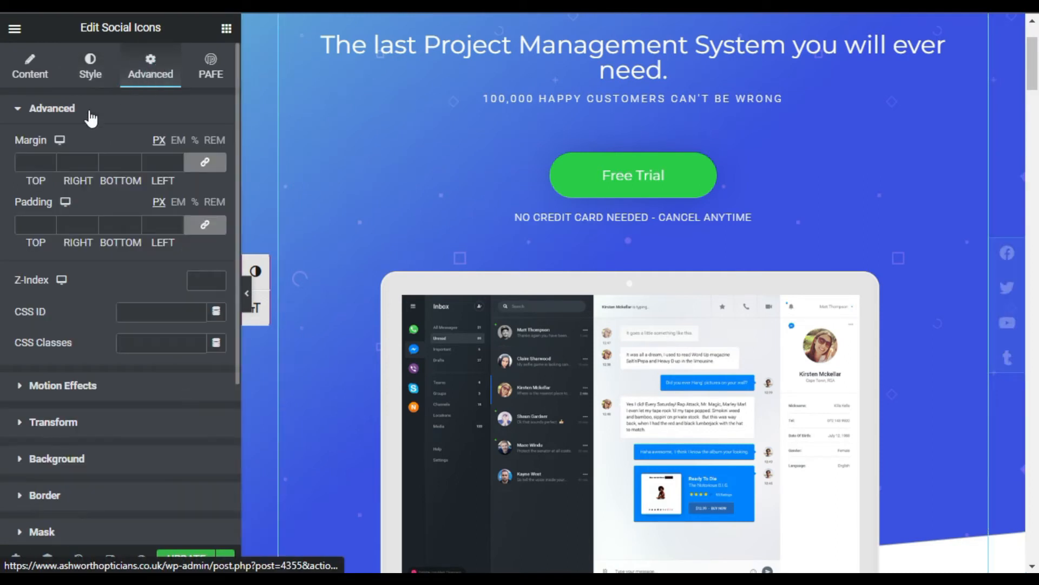
left_click(205, 224)
double_click(33, 227)
type("10")
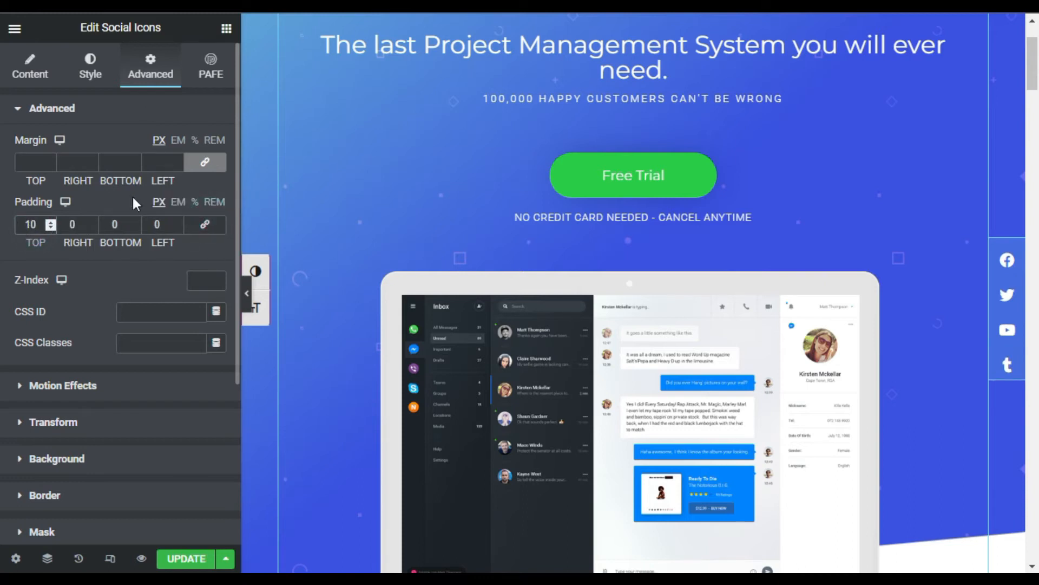
Set the widget's bottom padding to 10 px, then unlink its border radius and set the top and left values to 25 px.
double_click(119, 227)
type("10")
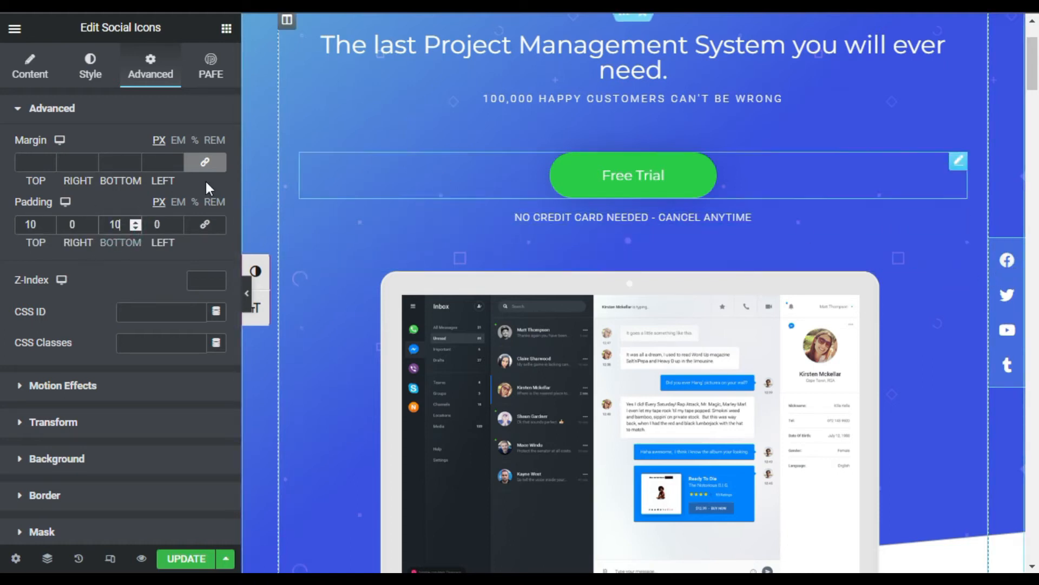
left_click(79, 496)
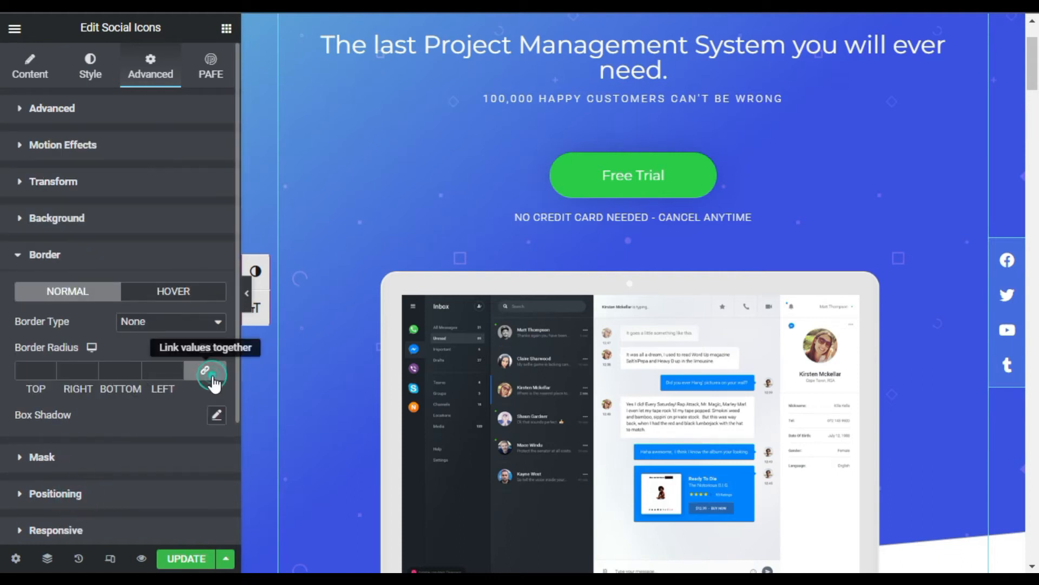
left_click(31, 370)
type("0")
double_click(30, 369)
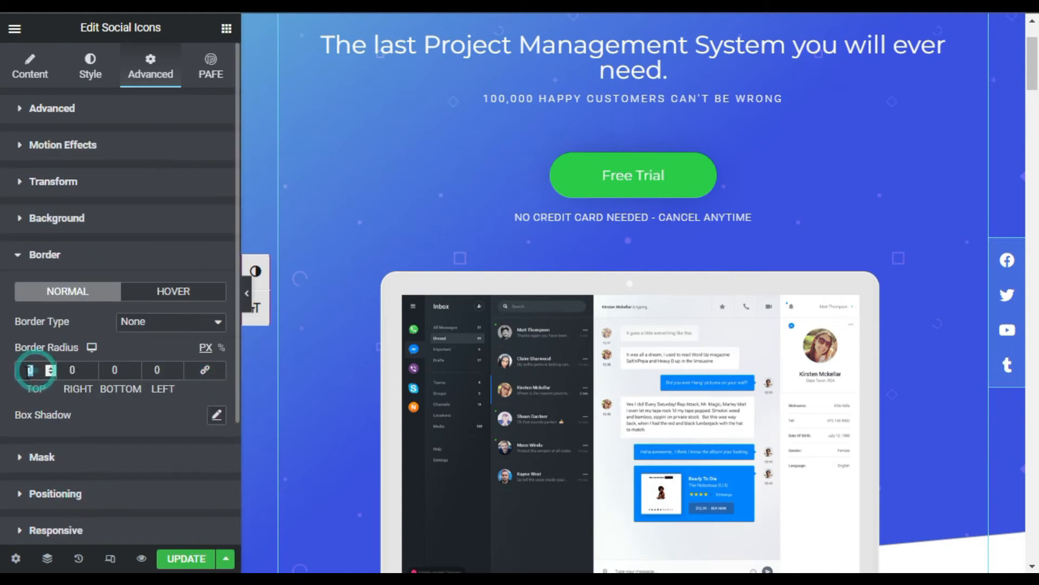
type("25")
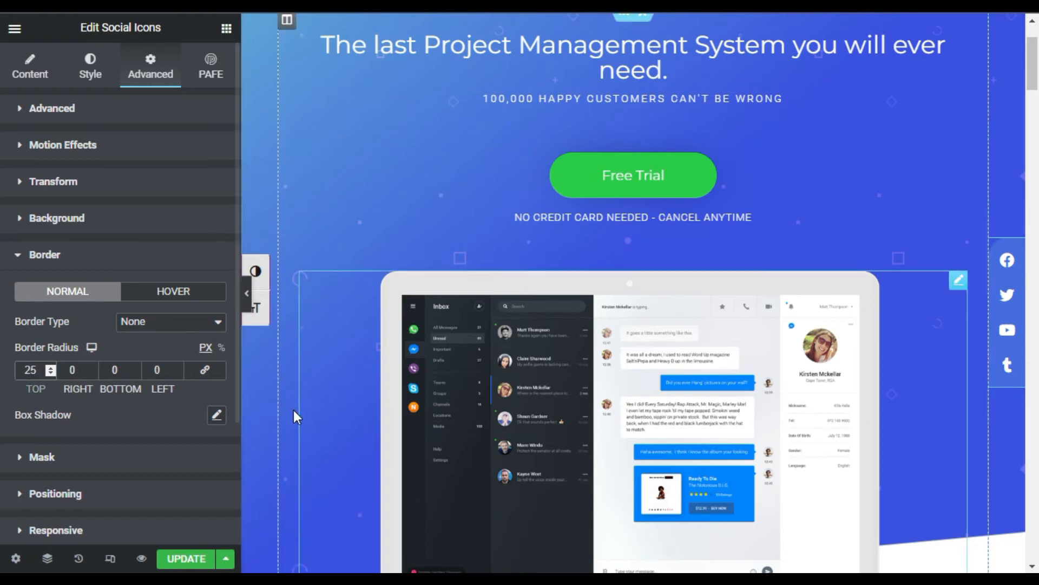
double_click(156, 370)
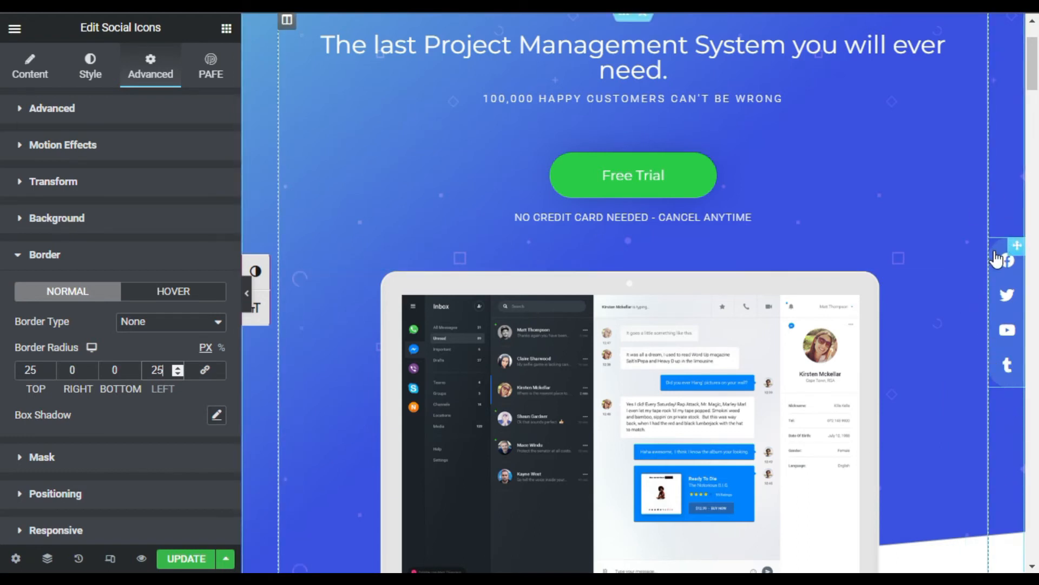
scroll(204, 305, "down", 3)
scroll(615, 395, "down", 8)
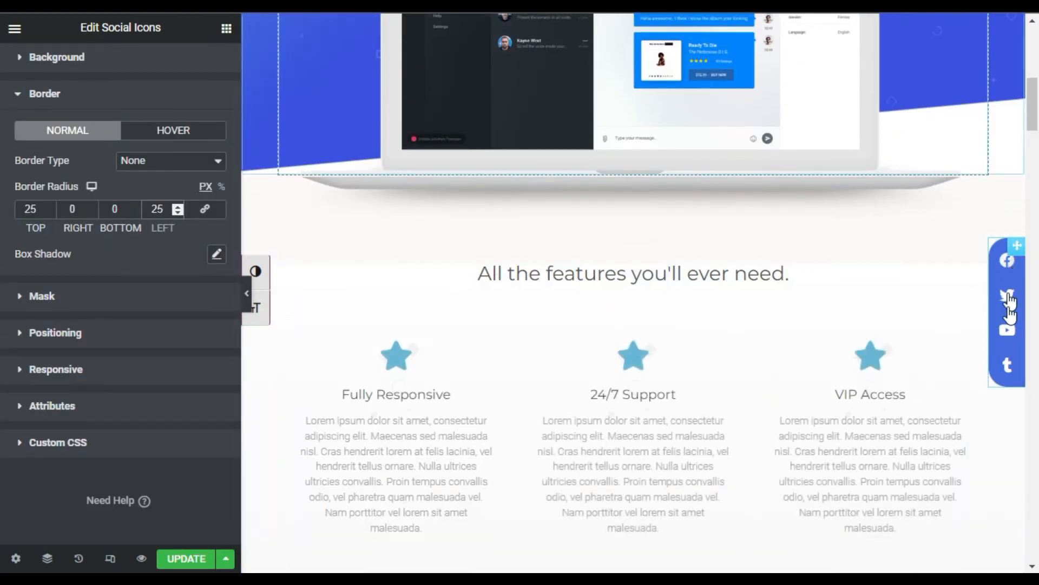
scroll(160, 296, "up", 3)
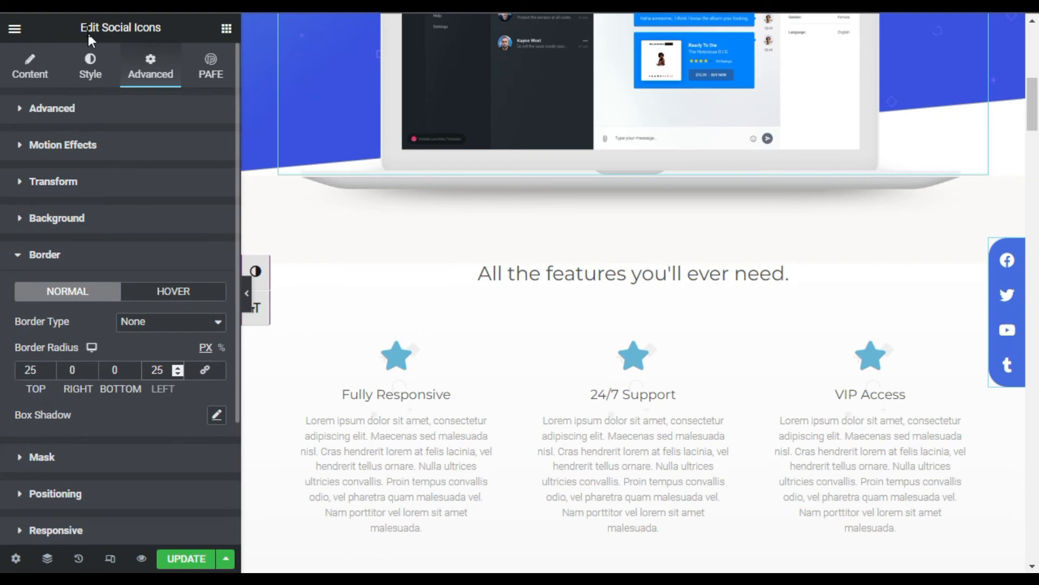
Set the hover animation of the social icons to Grow.
left_click(88, 71)
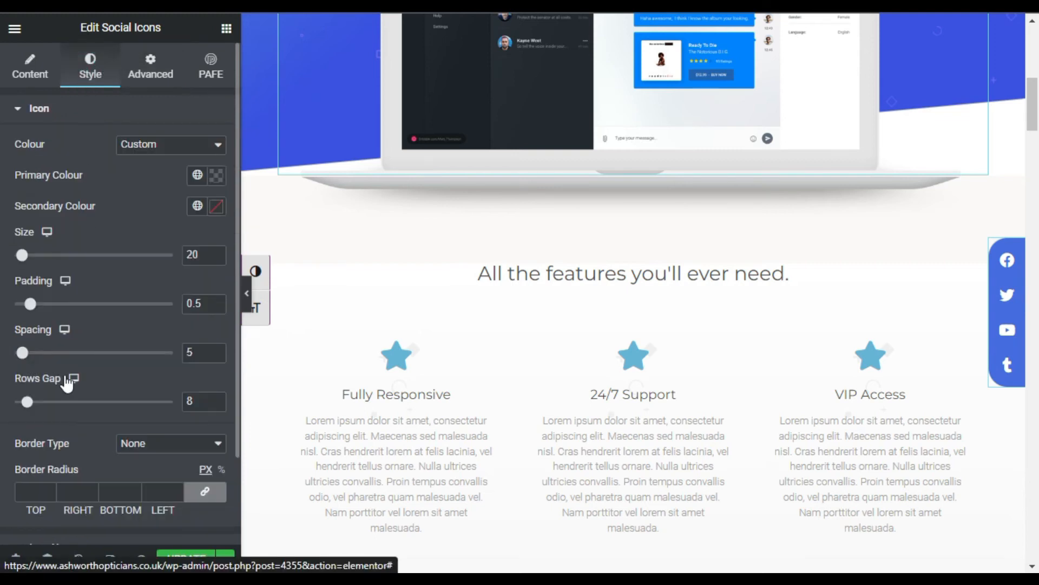
scroll(43, 442, "down", 2)
left_click(80, 445)
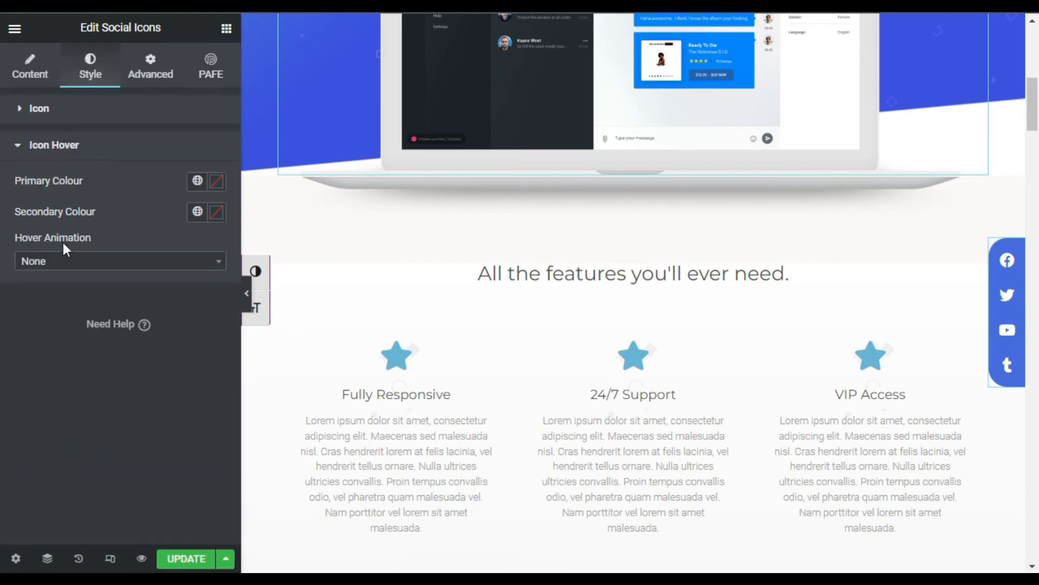
left_click(130, 261)
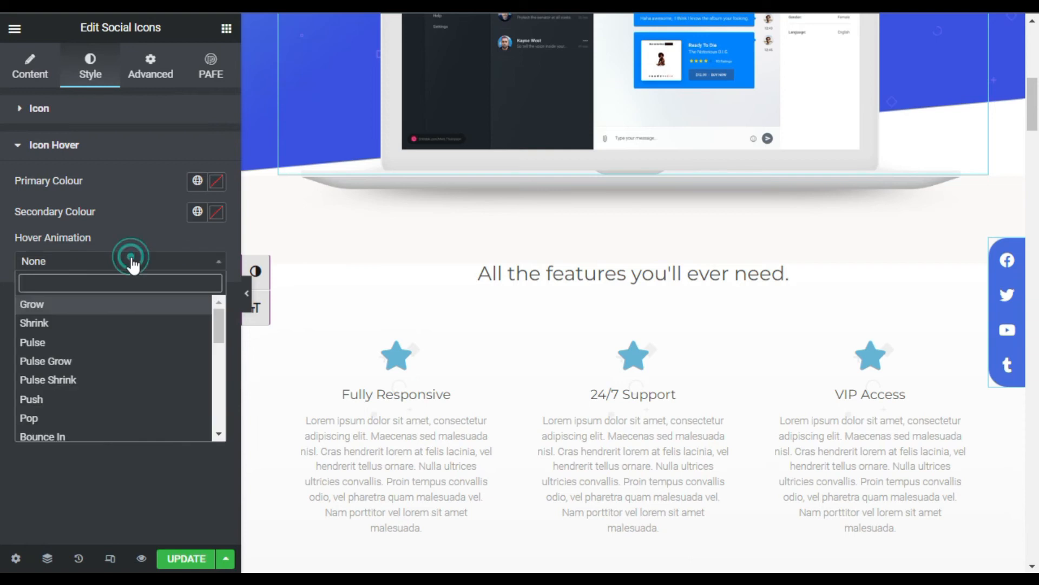
left_click(109, 301)
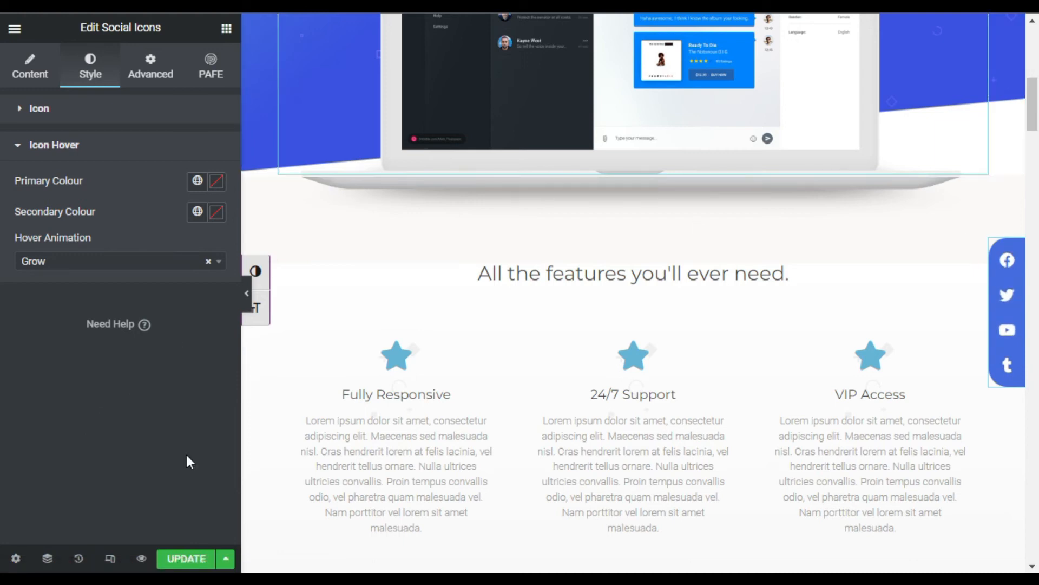
Update the page and preview the changes, checking the social icons bar on the published layout.
left_click(191, 563)
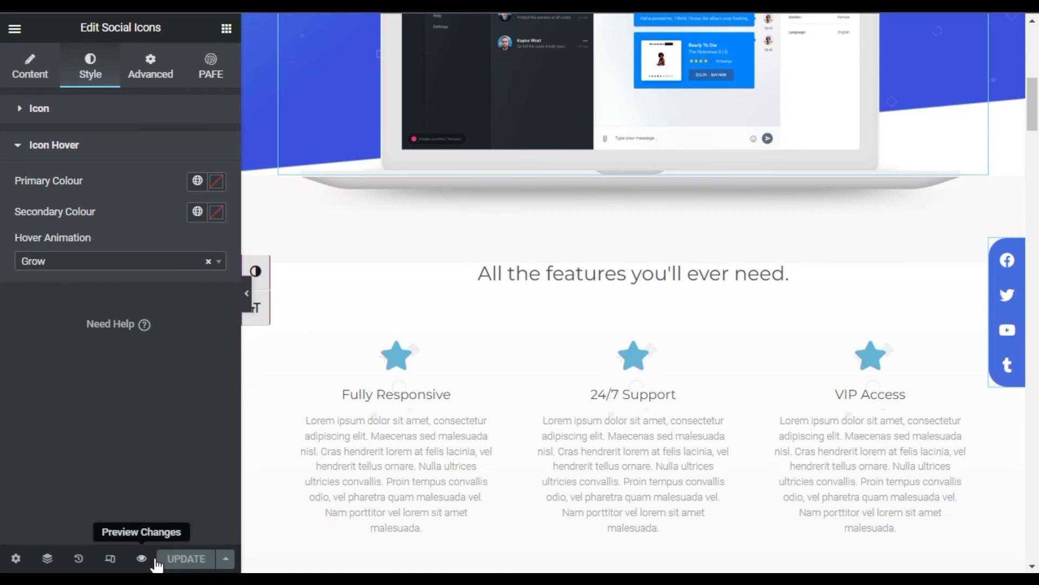
left_click(143, 560)
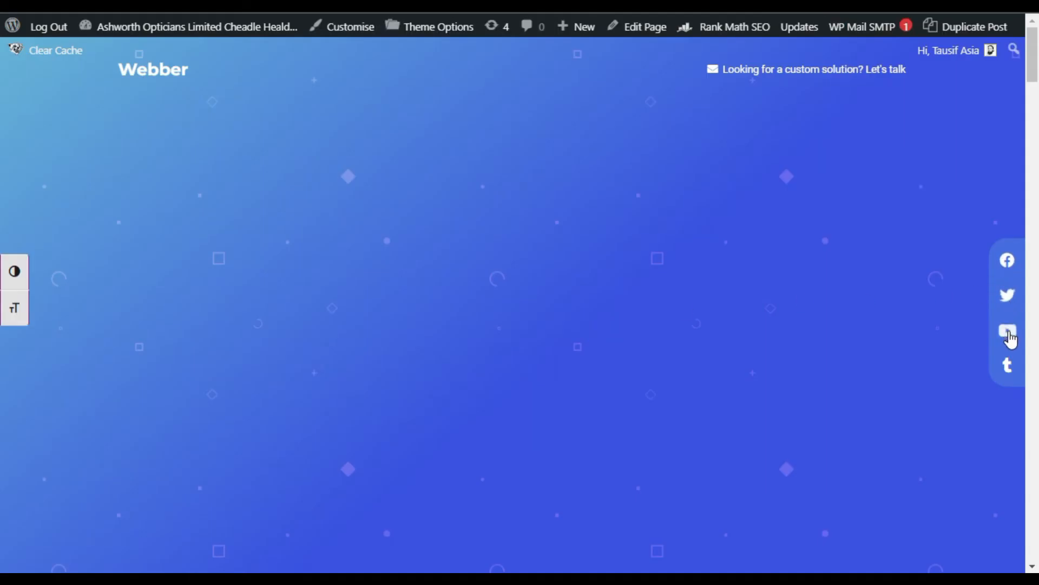
scroll(1007, 350, "down", 10)
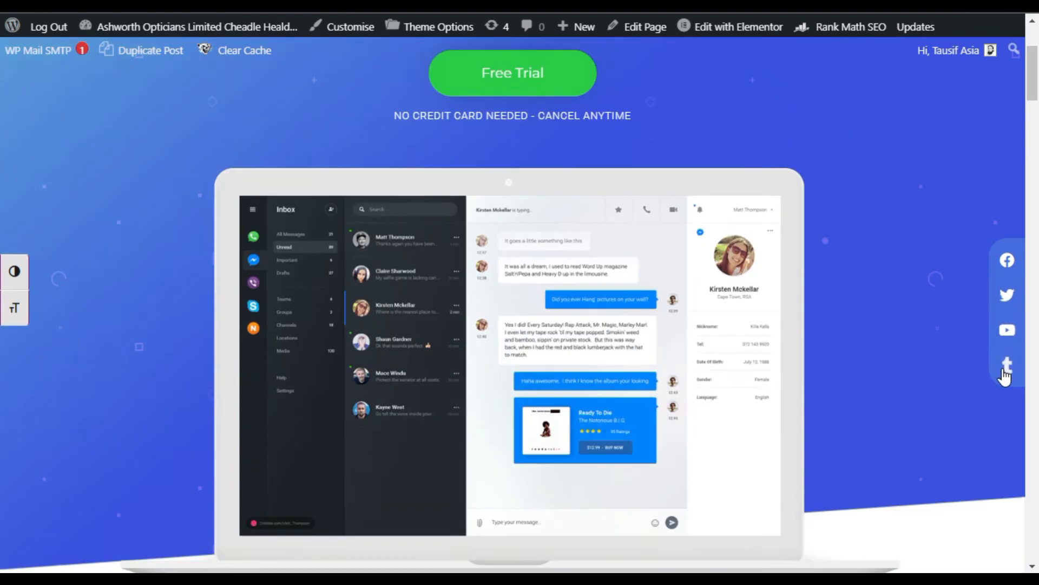
Return to the Elementor editor and look through the link settings of the individual social icon items.
left_click(162, 5)
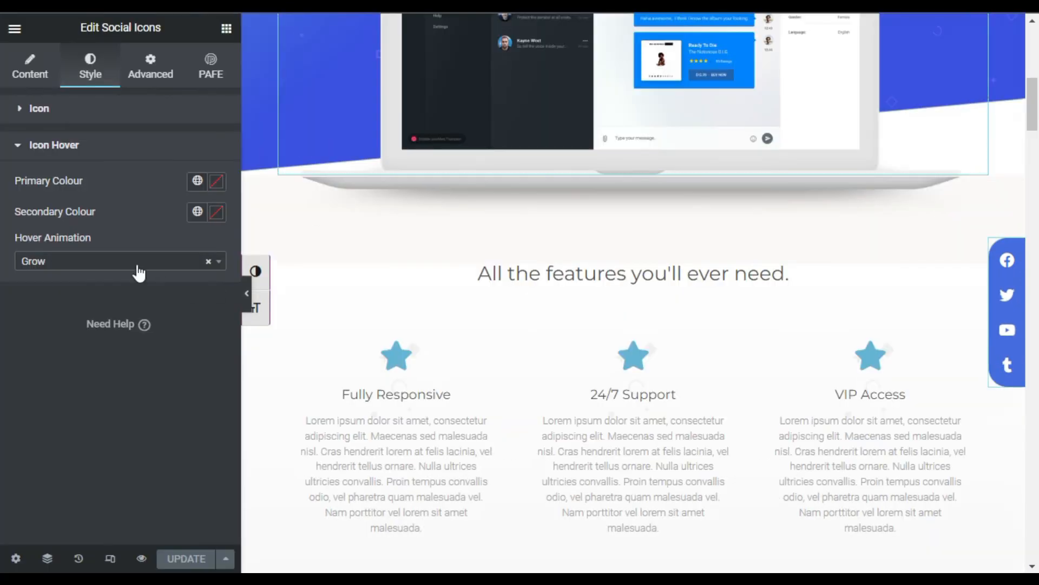
left_click(32, 64)
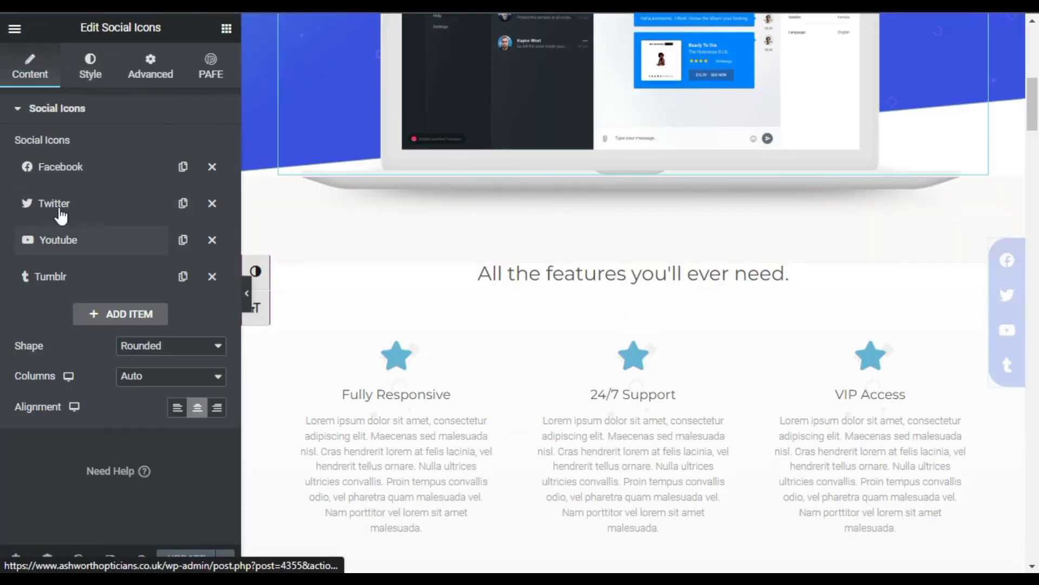
left_click(90, 169)
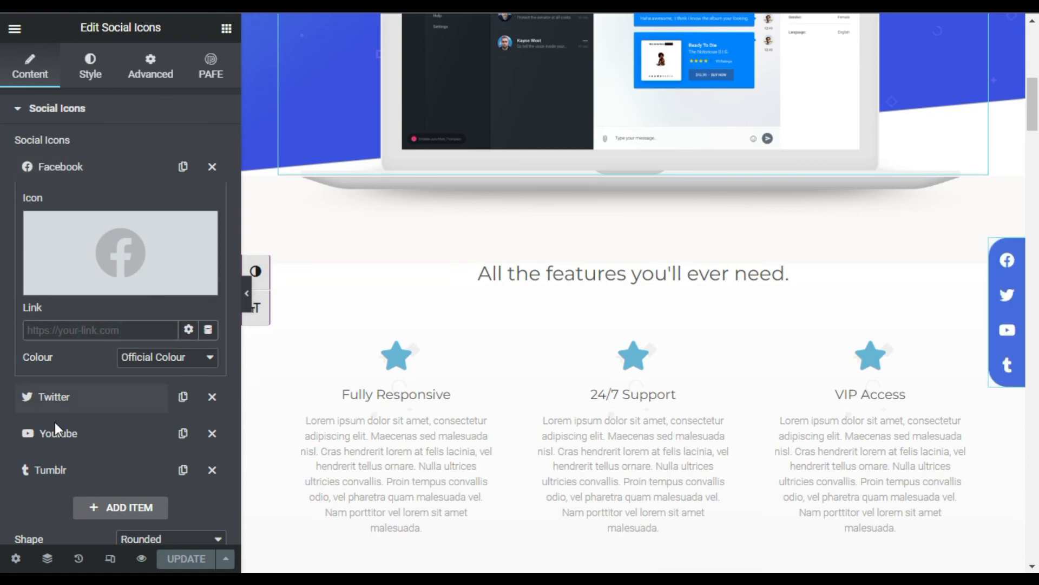
left_click(61, 396)
left_click(73, 368)
left_click(76, 433)
left_click(89, 403)
Examine how the fixed social icons bar behaves across the features section of the previewed page.
scroll(81, 368, "down", 2)
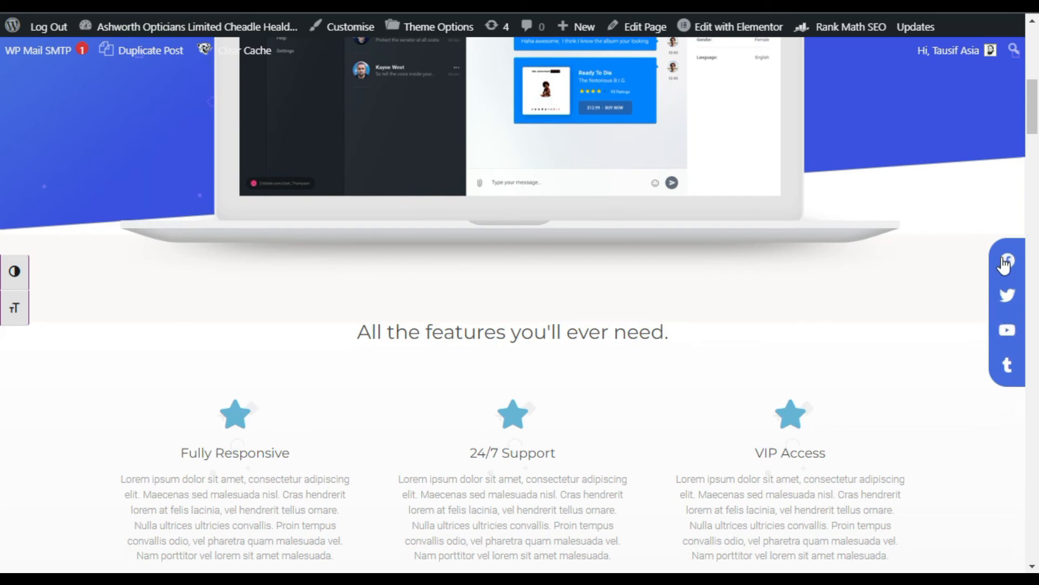
scroll(871, 433, "down", 4)
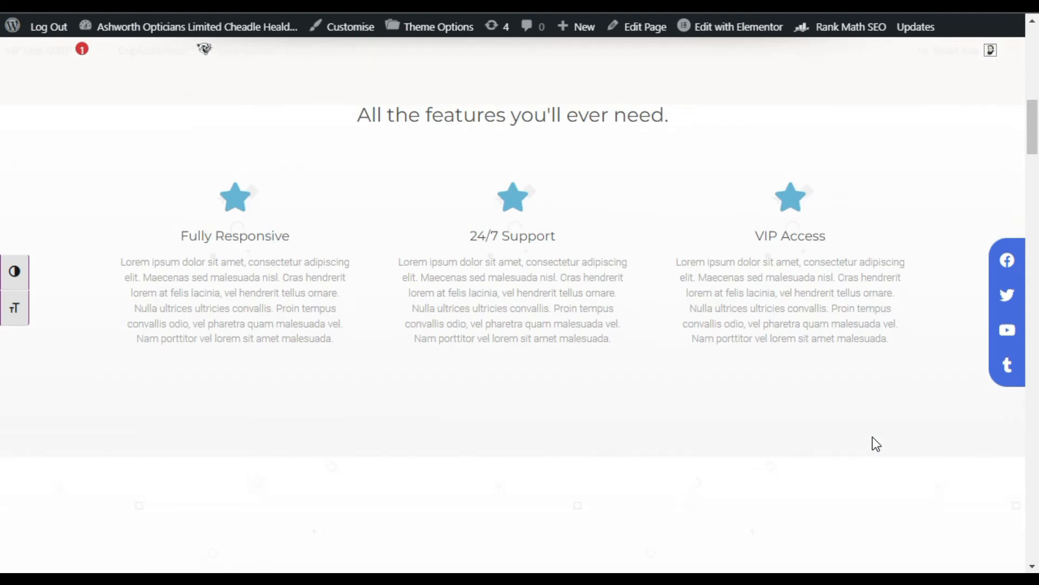
scroll(873, 437, "up", 2)
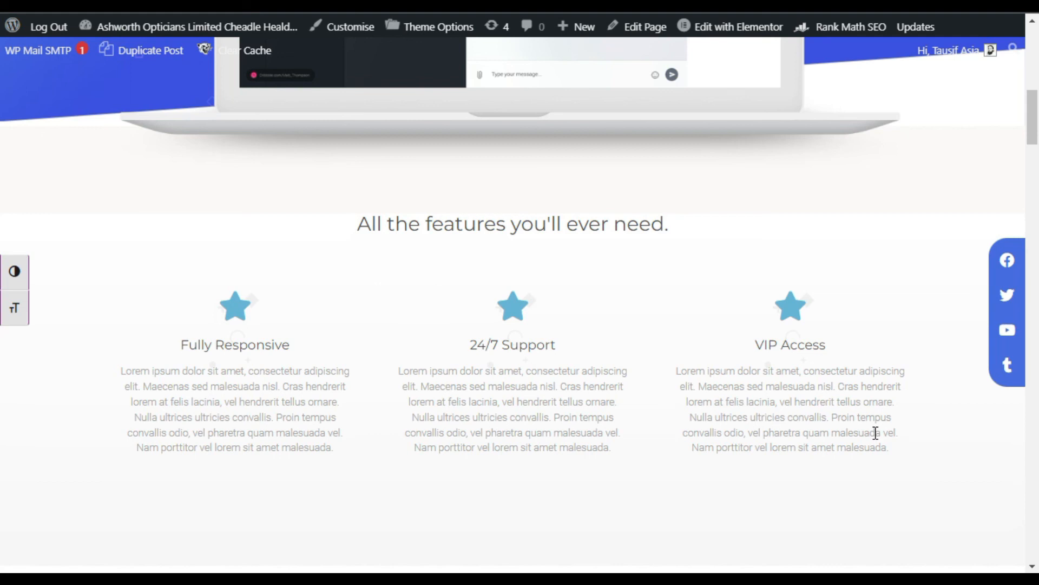
scroll(875, 433, "up", 6)
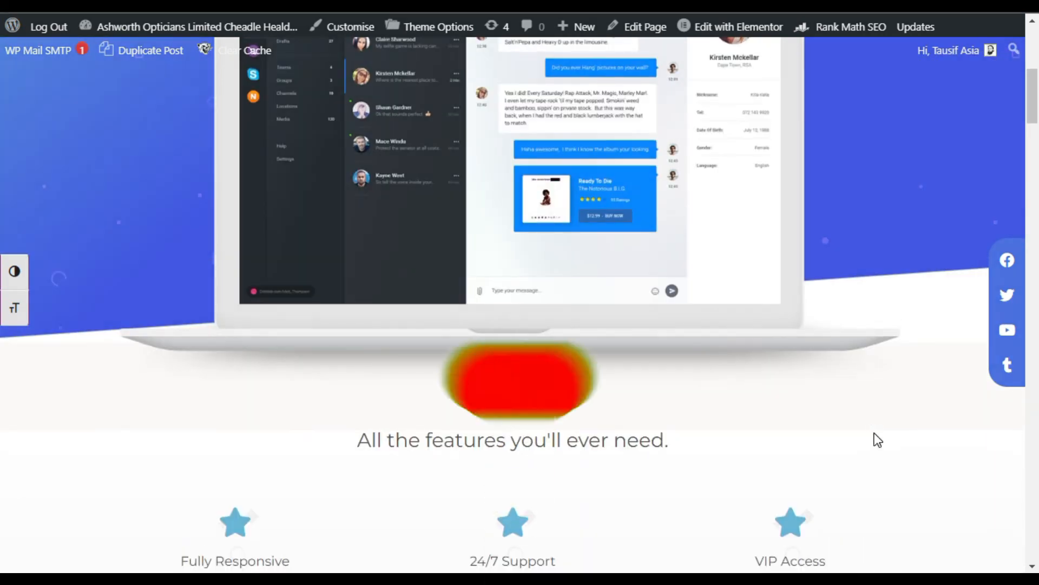